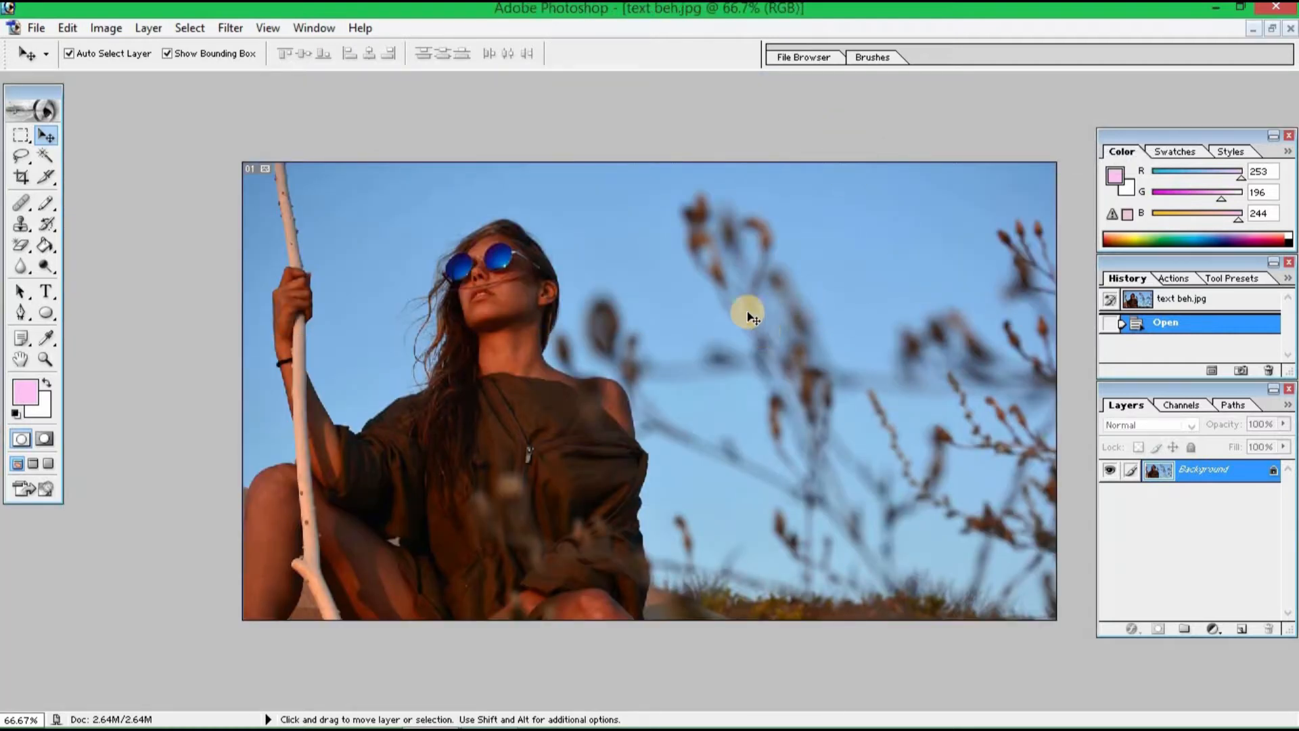
# Duplicate the Background layer as Background copy and make the copy the active layer
pyautogui.rightClick(1180, 474)
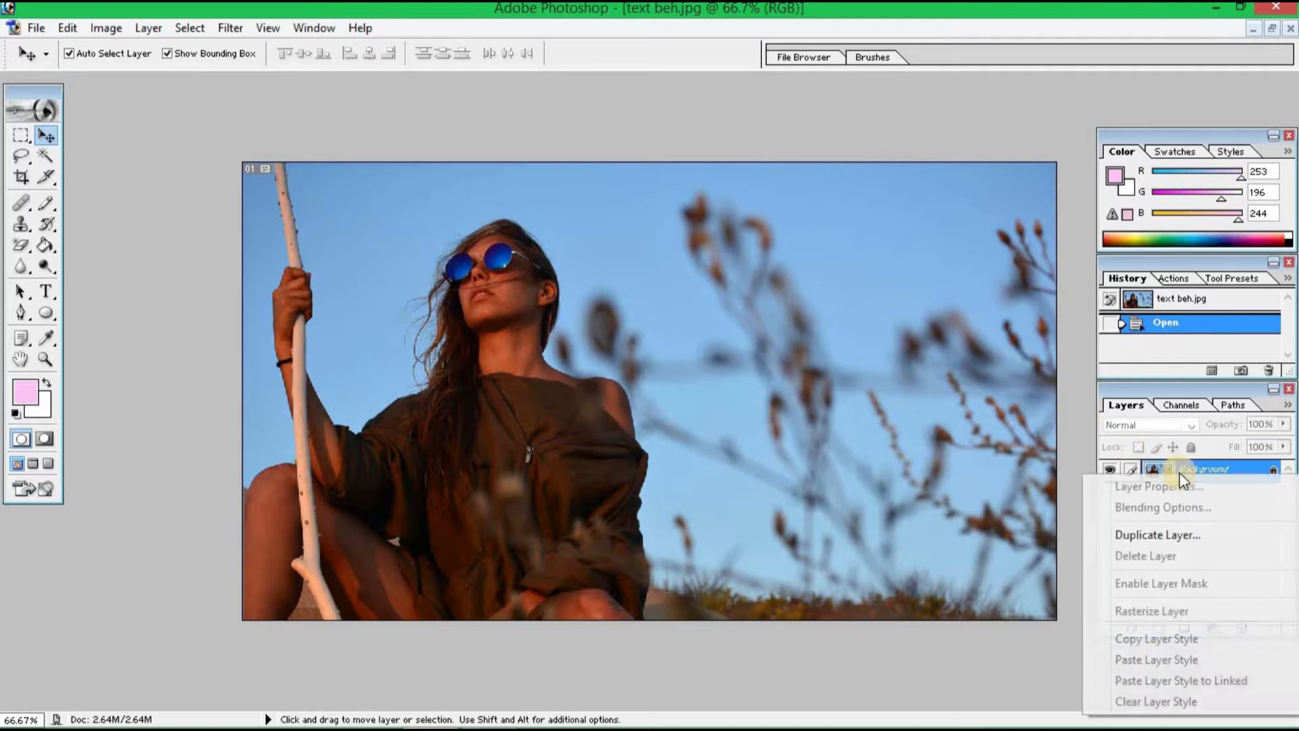
pyautogui.click(1189, 536)
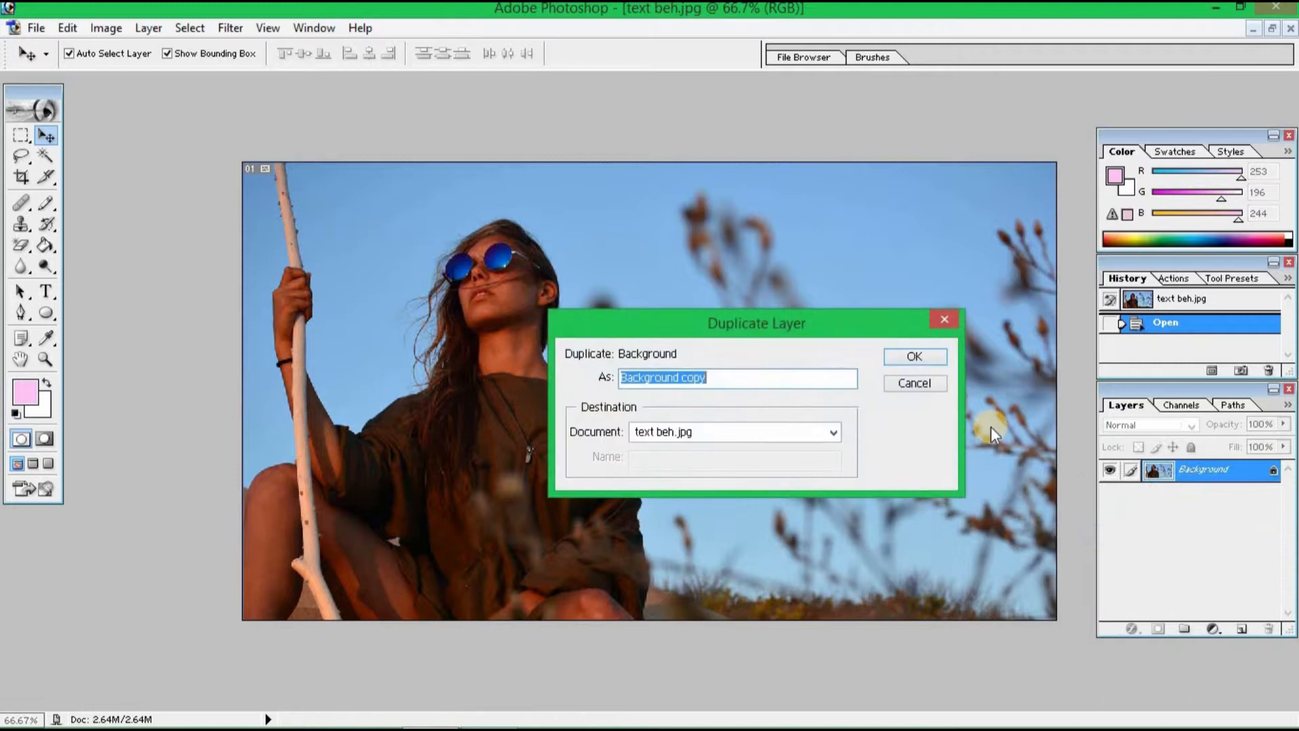
pyautogui.click(928, 356)
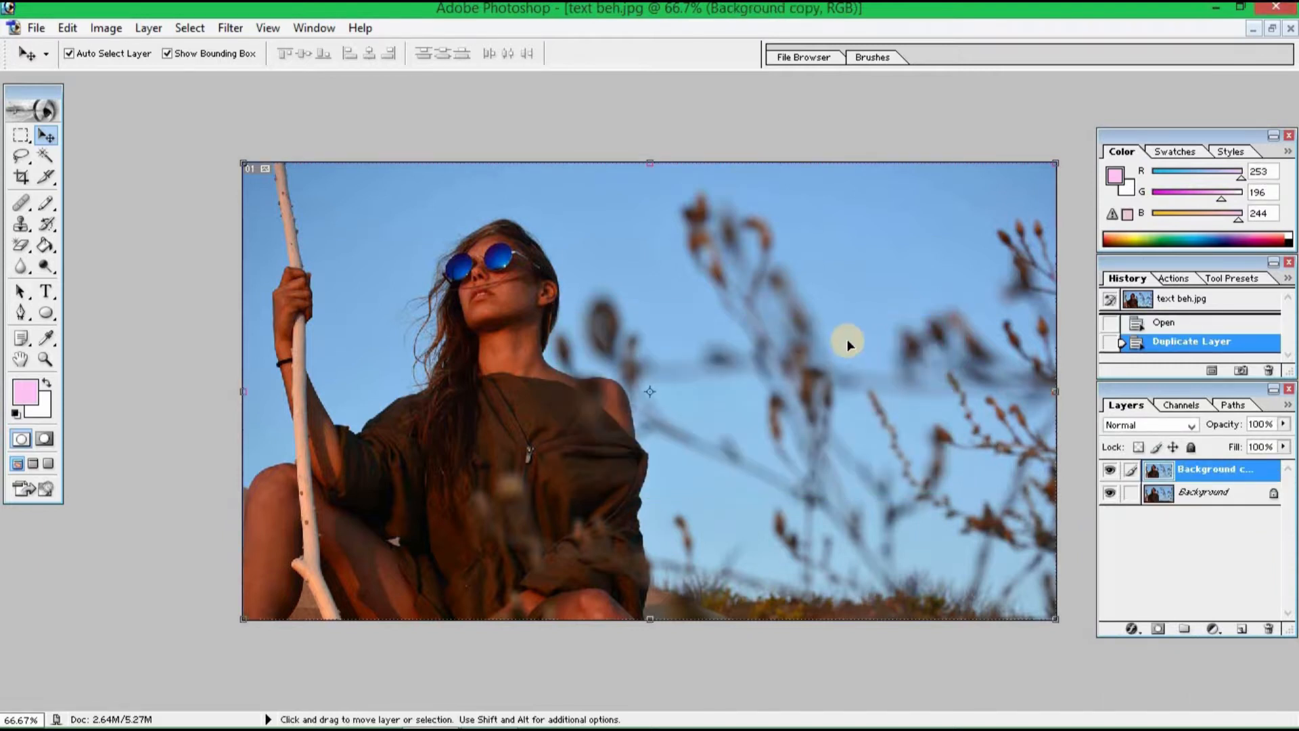
pyautogui.click(1205, 492)
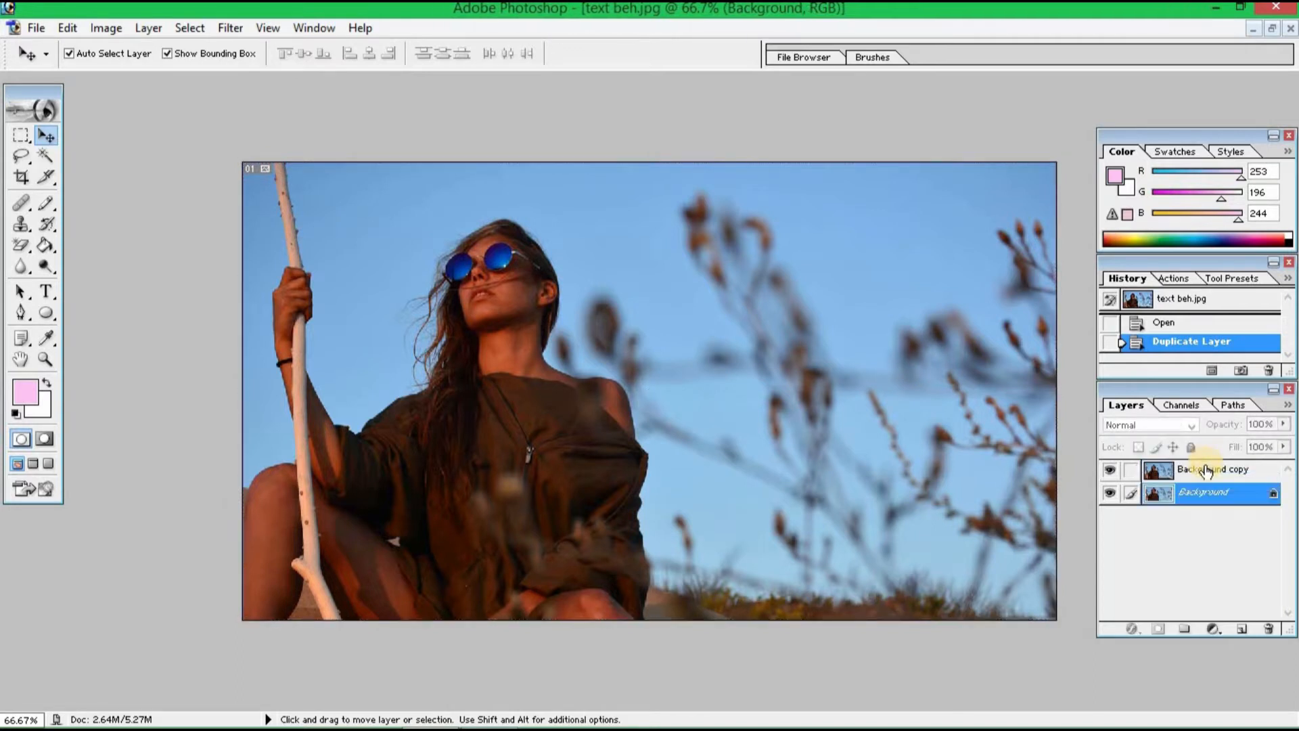
pyautogui.click(1206, 470)
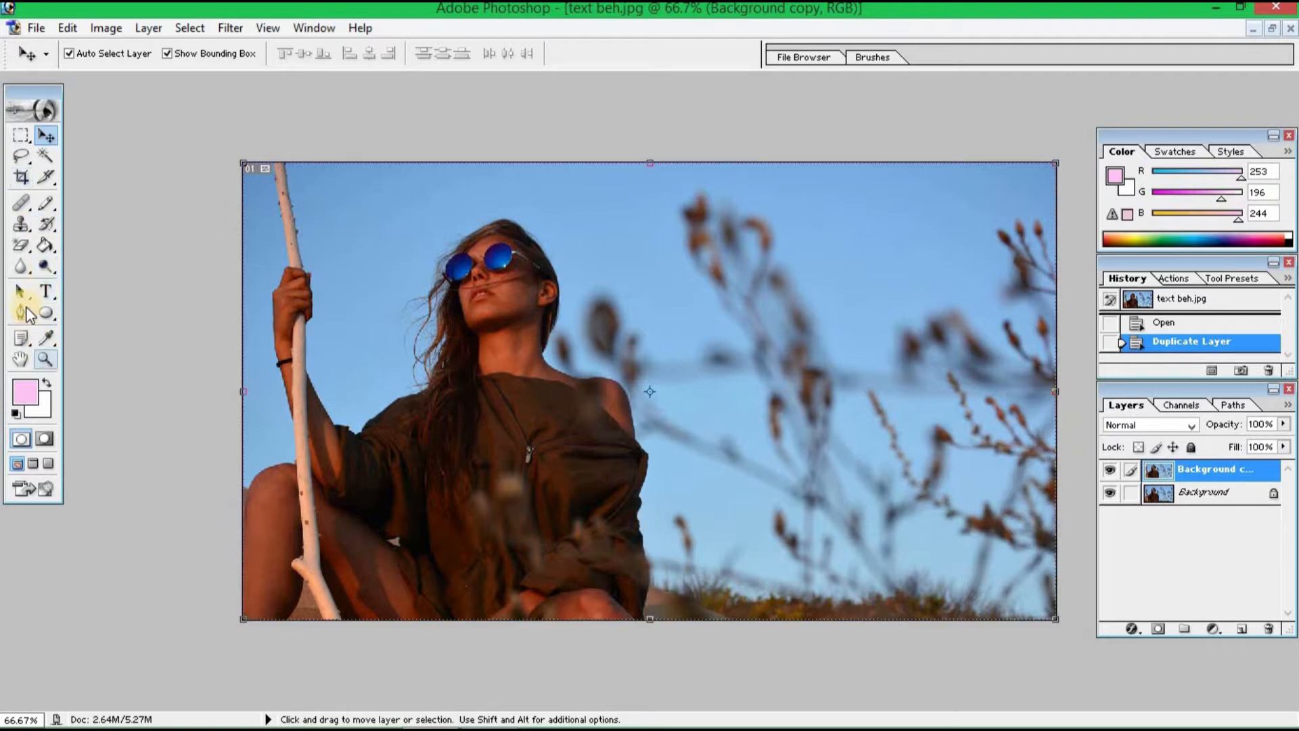
# Start a Pen tool path at the photo's bottom edge beside the woman's knee and trace up the right outline of her clothing to the elbow
pyautogui.moveTo(20, 314); pyautogui.dragTo(90, 316)
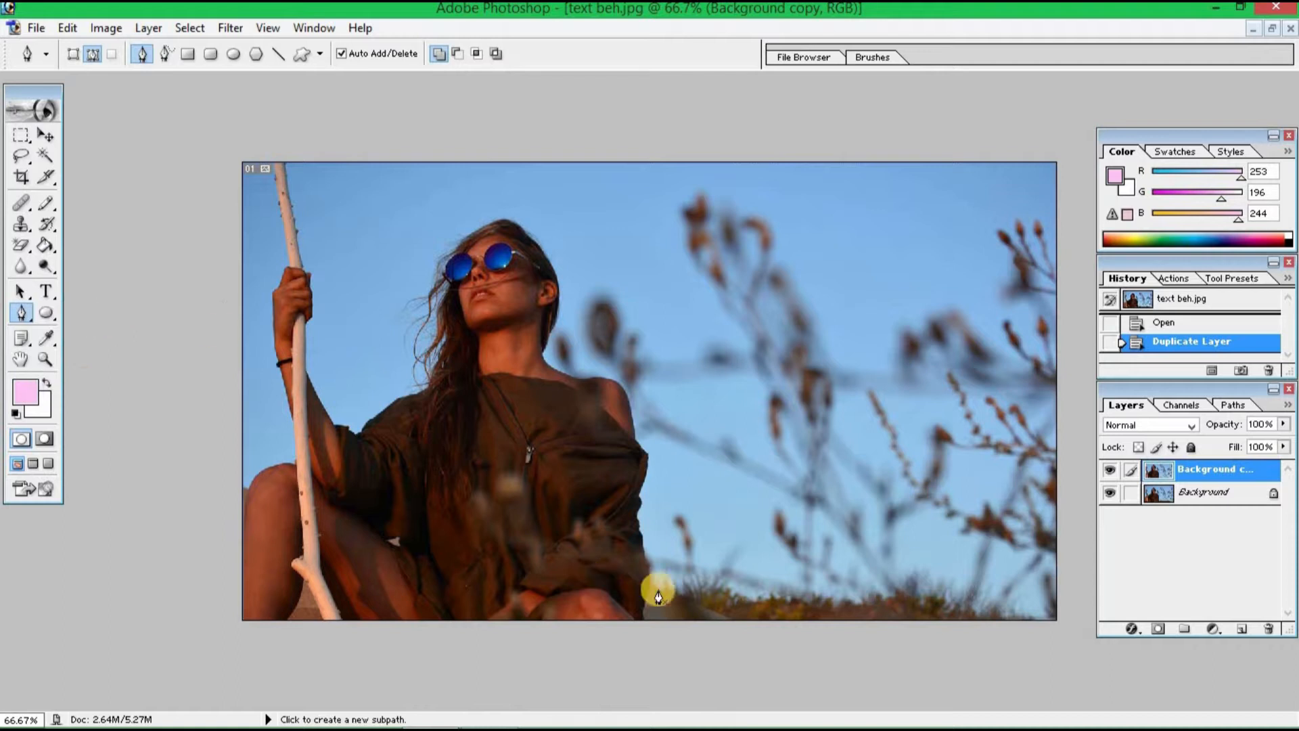
pyautogui.click(646, 619)
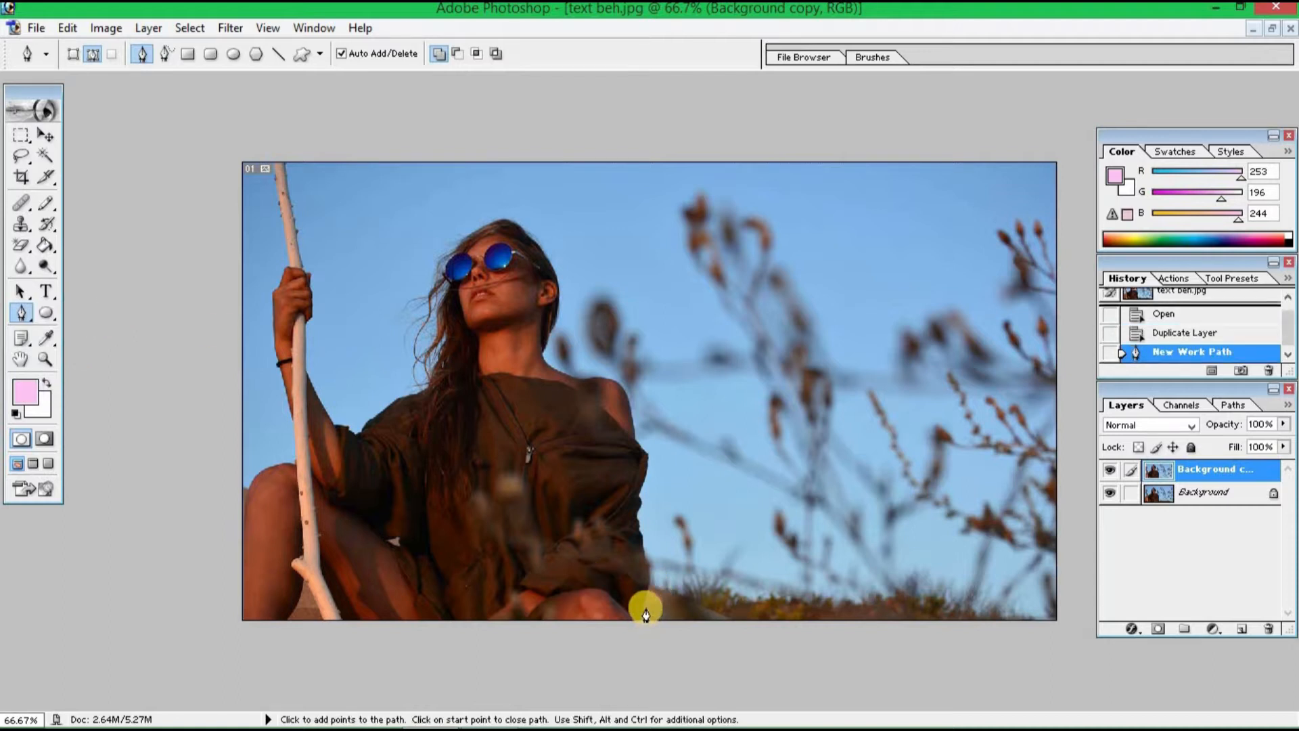
pyautogui.click(648, 600)
pyautogui.click(649, 588)
pyautogui.click(651, 579)
pyautogui.click(644, 548)
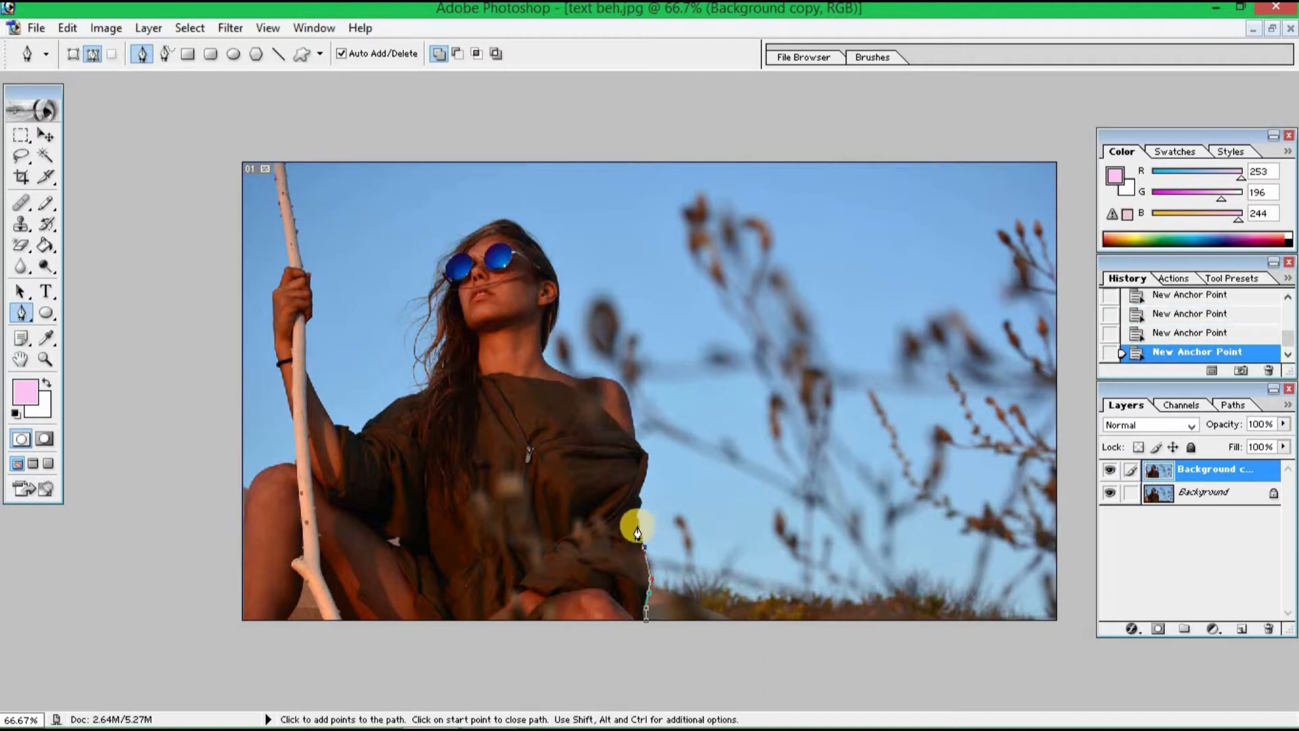
pyautogui.click(638, 506)
pyautogui.click(640, 497)
pyautogui.click(644, 488)
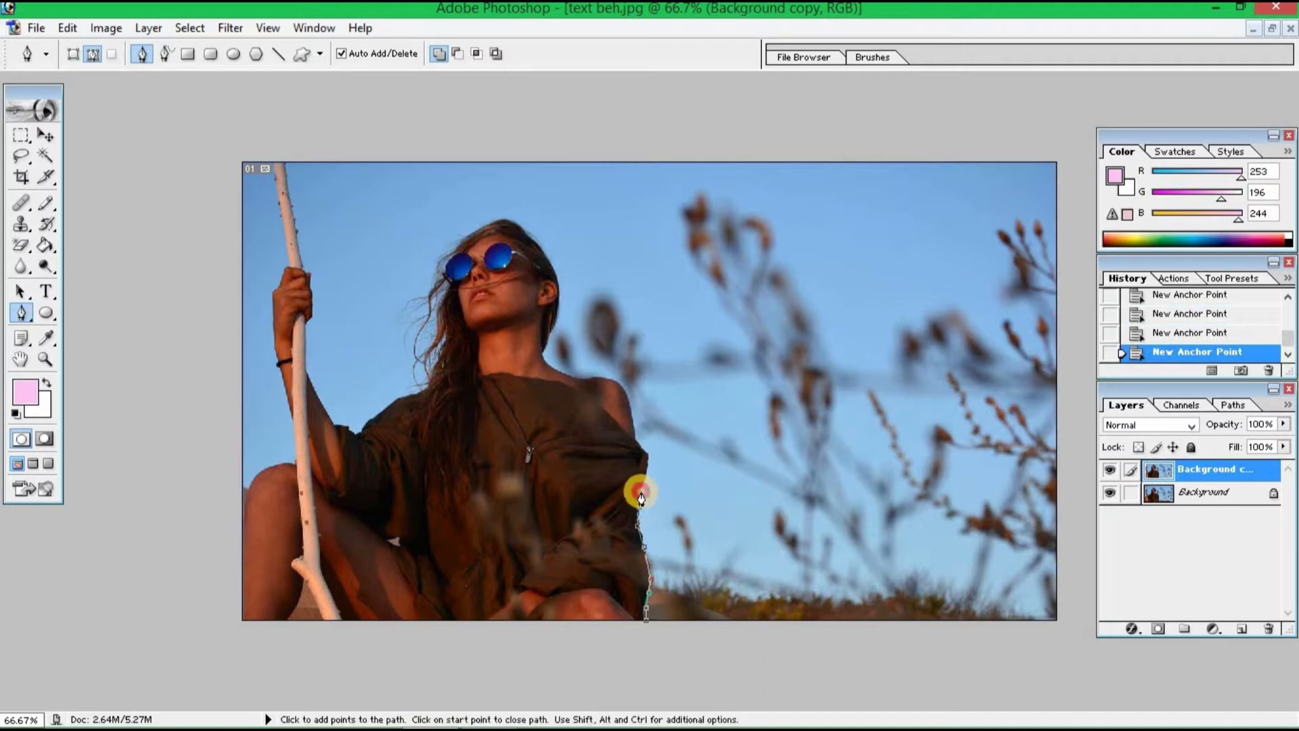
pyautogui.click(649, 458)
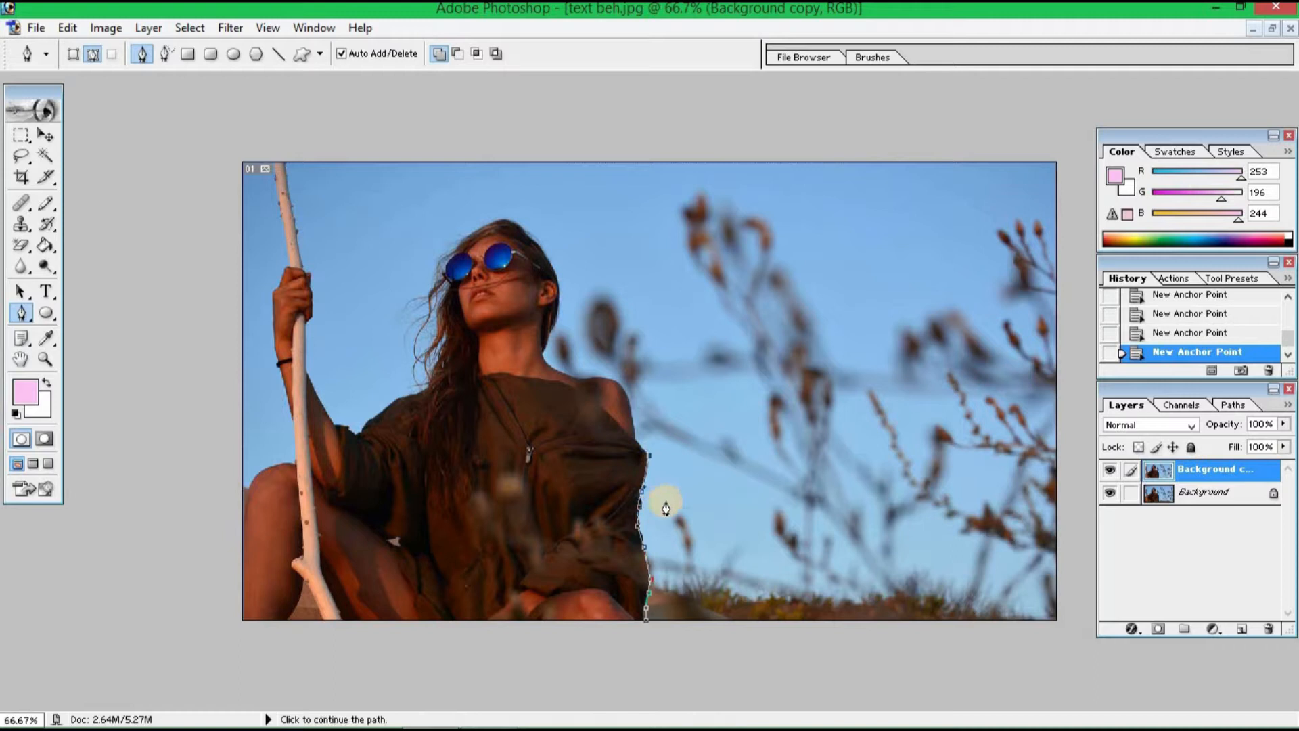
# Continue the path from the elbow over the bare shoulder and up the neck to the ear
pyautogui.click(637, 440)
pyautogui.click(631, 407)
pyautogui.click(624, 388)
pyautogui.click(603, 376)
pyautogui.click(582, 376)
pyautogui.click(558, 370)
pyautogui.click(542, 351)
pyautogui.click(552, 320)
pyautogui.hotkey('ctrl', 'z')
pyautogui.click(559, 299)
# Trace the path around the top of the woman's head and down past her forehead to the loose hair
pyautogui.click(560, 279)
pyautogui.click(542, 250)
pyautogui.click(525, 230)
pyautogui.click(507, 219)
pyautogui.click(485, 225)
pyautogui.click(461, 243)
pyautogui.click(429, 292)
# Extend the path down the outer edge of the hair and along the shoulder to the raised arm
pyautogui.click(435, 314)
pyautogui.click(427, 335)
pyautogui.click(423, 353)
pyautogui.click(422, 369)
pyautogui.click(415, 391)
pyautogui.click(383, 410)
pyautogui.click(363, 426)
pyautogui.click(334, 424)
# Trace the inner side of the raised forearm, the hand and the stick up to the photo's top edge
pyautogui.click(307, 374)
pyautogui.click(311, 313)
pyautogui.click(312, 298)
pyautogui.click(308, 274)
pyautogui.click(292, 211)
pyautogui.click(279, 156)
# Trace the path down the stick's outer side, around the hand and forearm, and over the raised knee to the photo's edge
pyautogui.click(281, 212)
pyautogui.click(288, 246)
pyautogui.click(283, 273)
pyautogui.click(275, 302)
pyautogui.click(274, 325)
pyautogui.click(279, 362)
pyautogui.click(291, 410)
pyautogui.click(297, 434)
pyautogui.click(281, 462)
pyautogui.click(263, 467)
pyautogui.click(245, 500)
# Run the path outside the canvas below the woman and close it at its starting point
pyautogui.click(221, 646)
pyautogui.click(513, 663)
pyautogui.click(623, 653)
pyautogui.click(644, 626)
pyautogui.hotkey('ctrl', 'z')
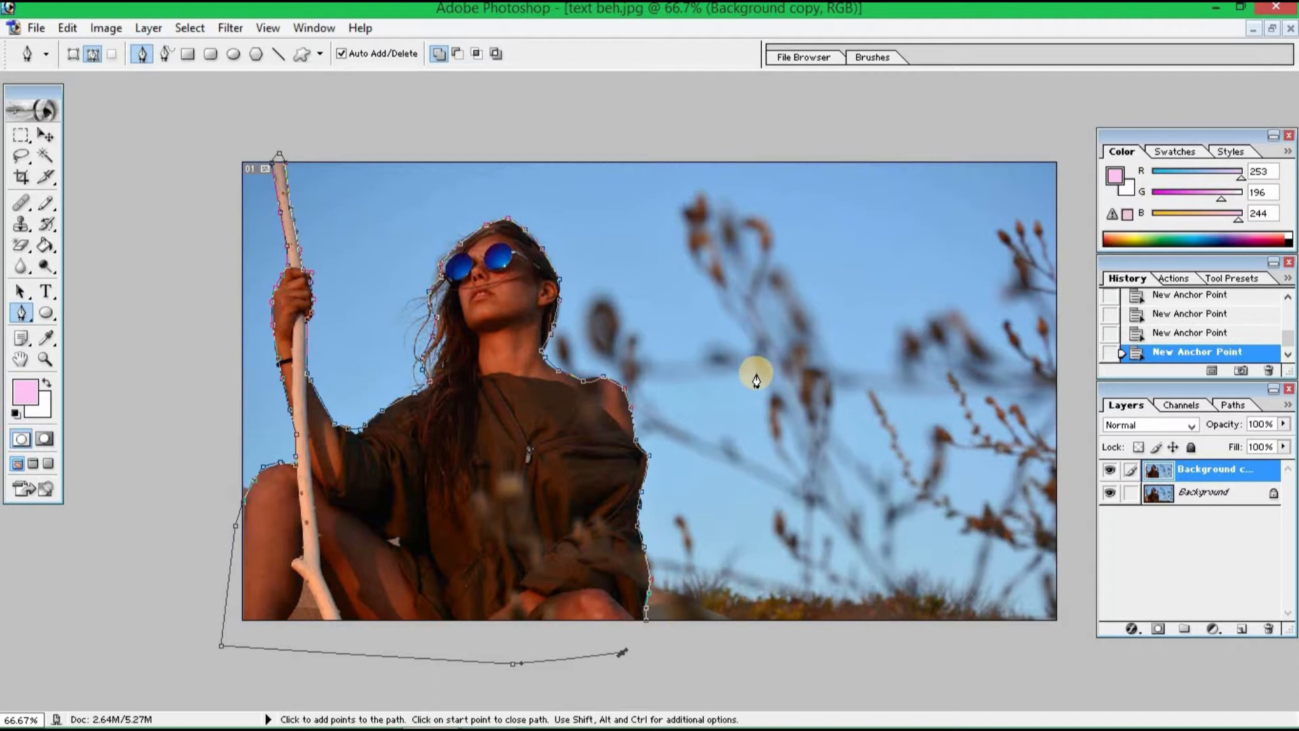
pyautogui.click(646, 628)
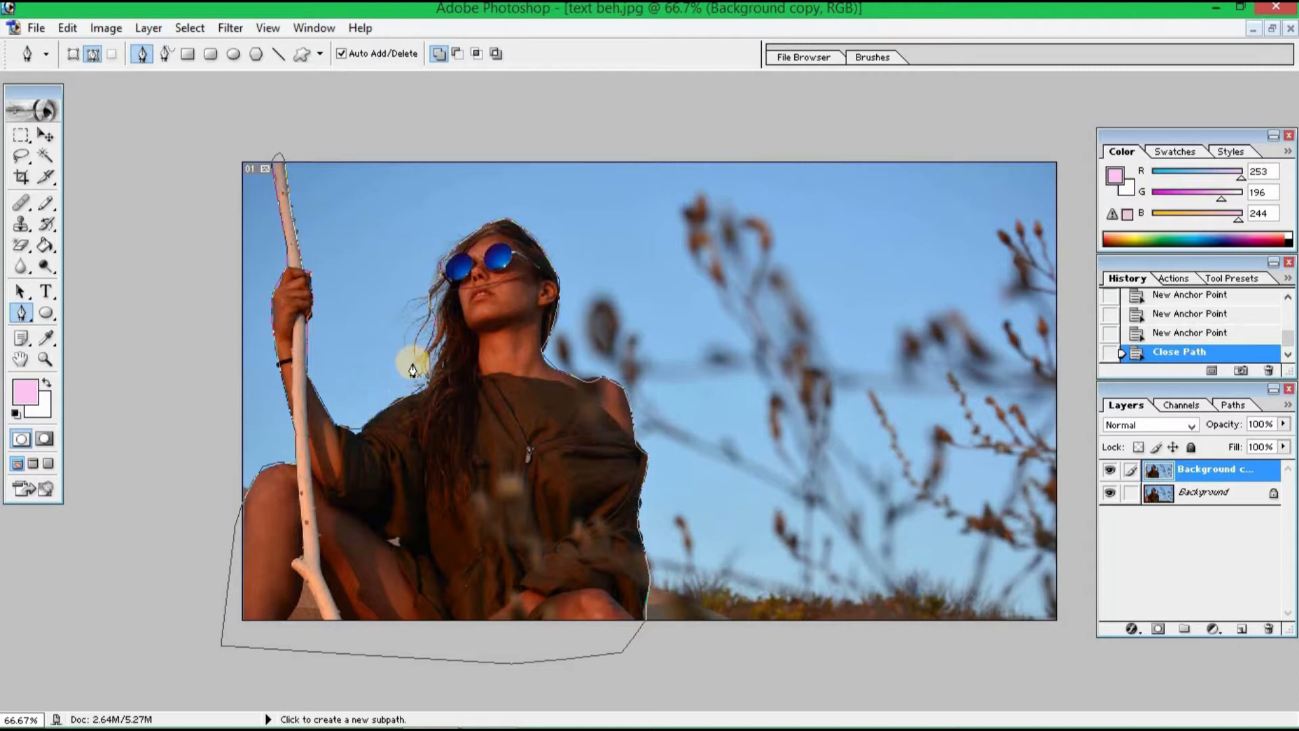
# Convert the closed path around the woman into a new anti-aliased selection
pyautogui.rightClick(519, 404)
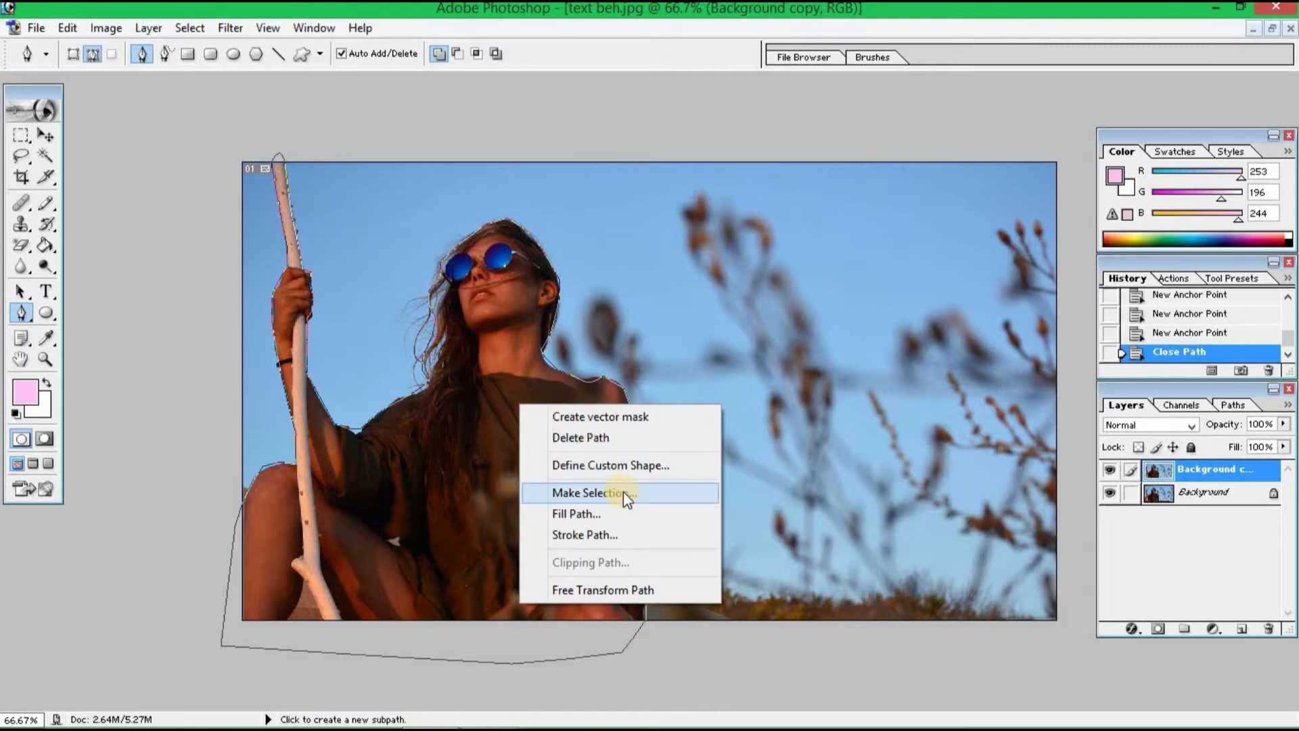
pyautogui.click(623, 493)
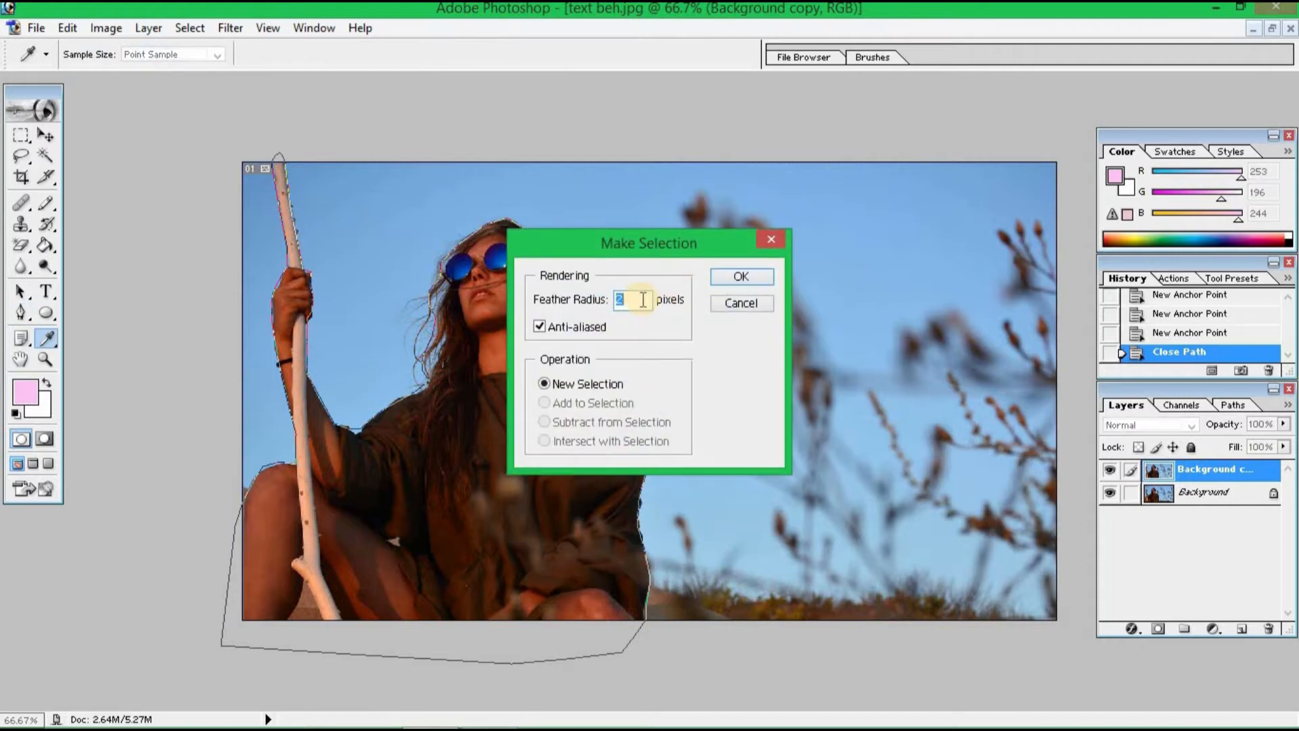
pyautogui.click(741, 277)
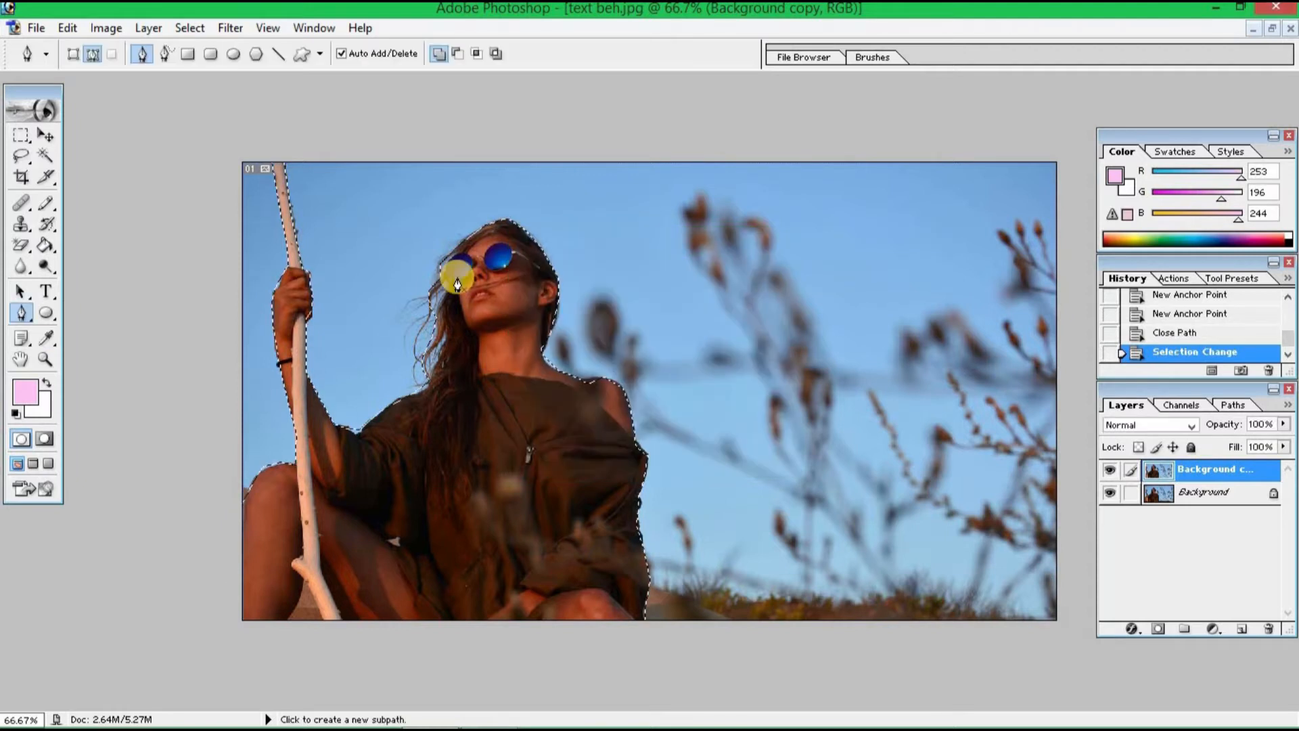
# Switch to the Magic Wand and invert the selection so that it covers the background around the woman
pyautogui.rightClick(525, 344)
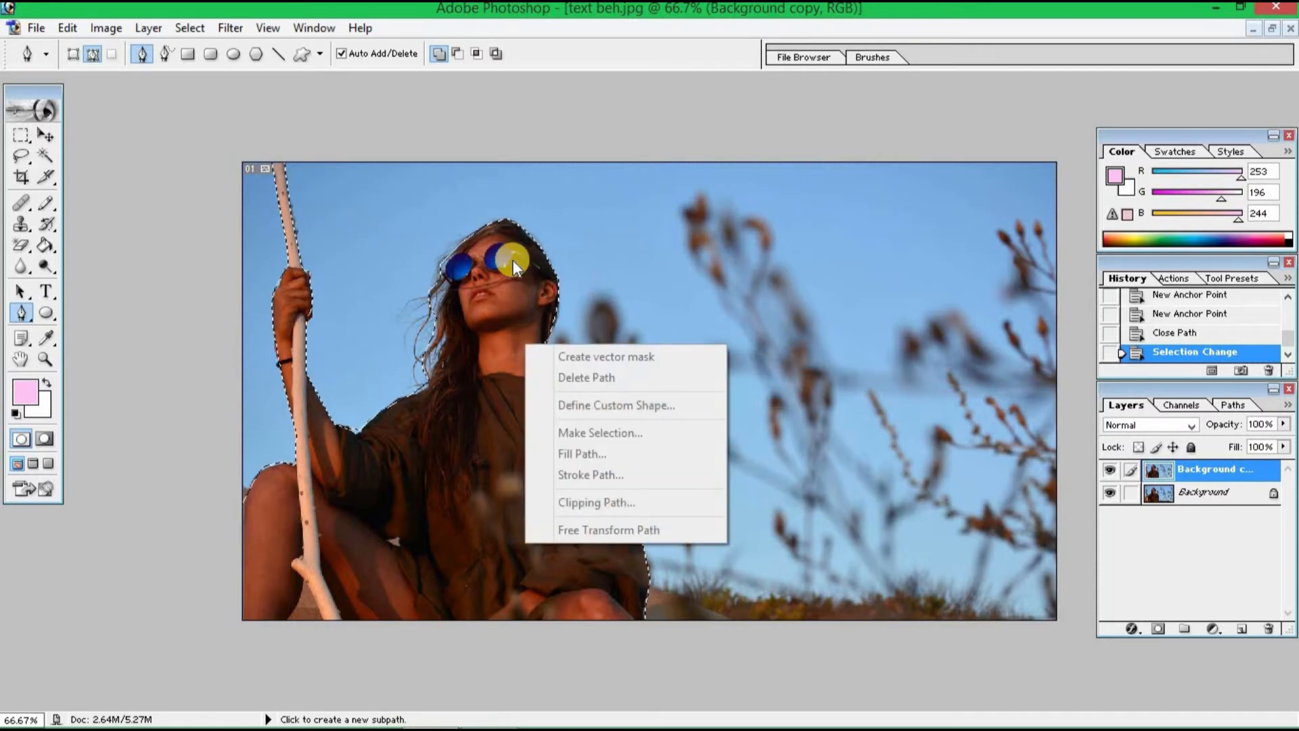
pyautogui.click(46, 157)
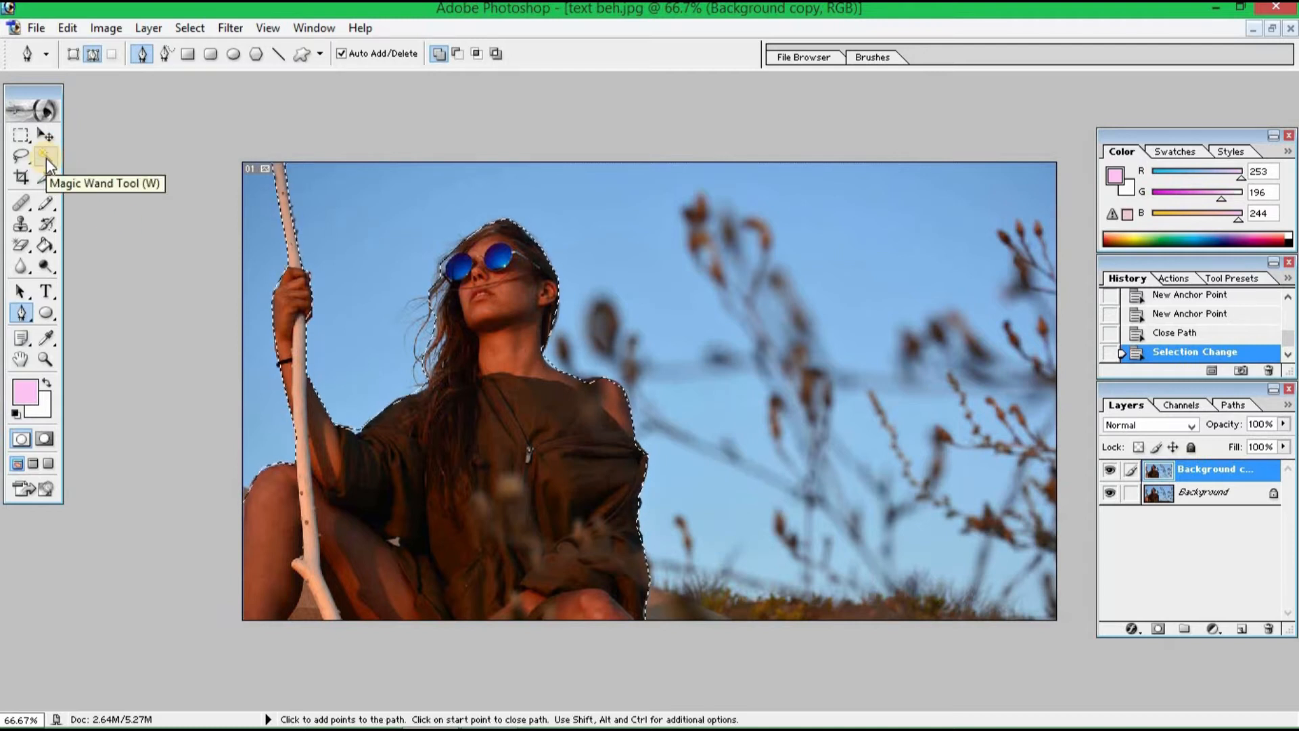
pyautogui.click(46, 157)
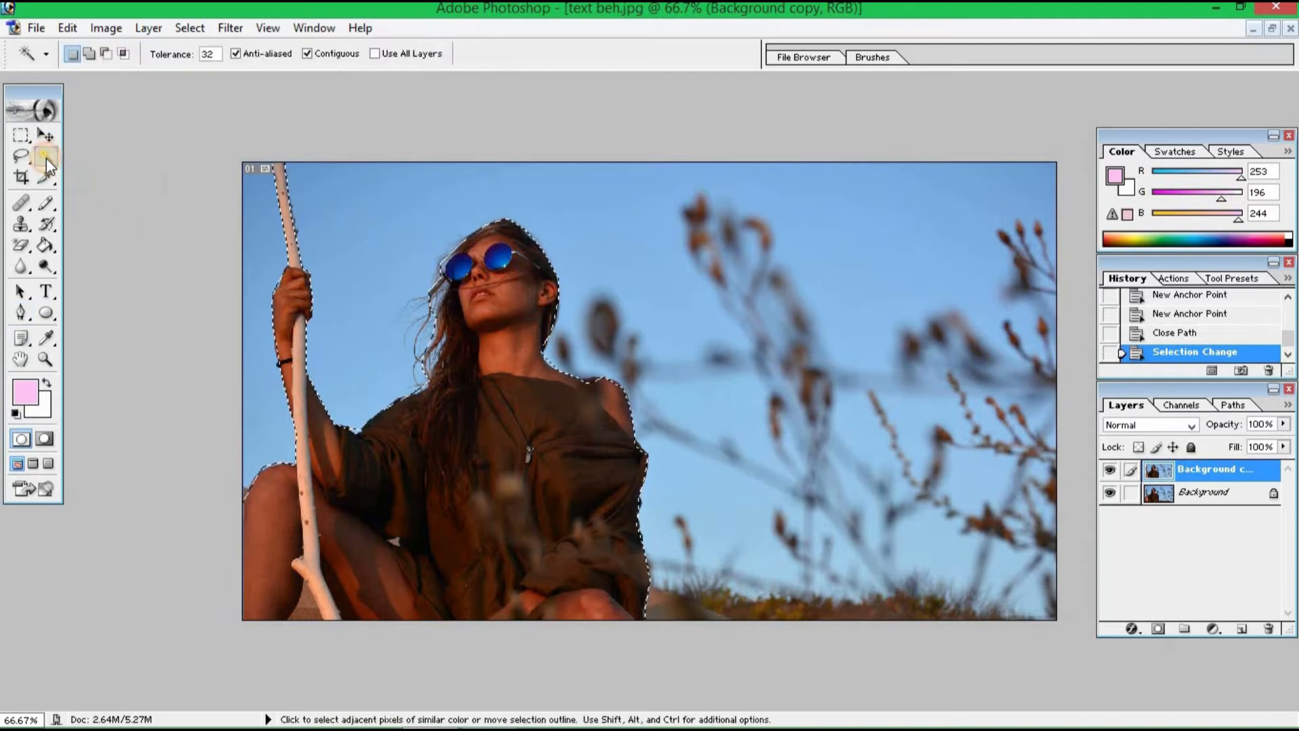
pyautogui.rightClick(504, 301)
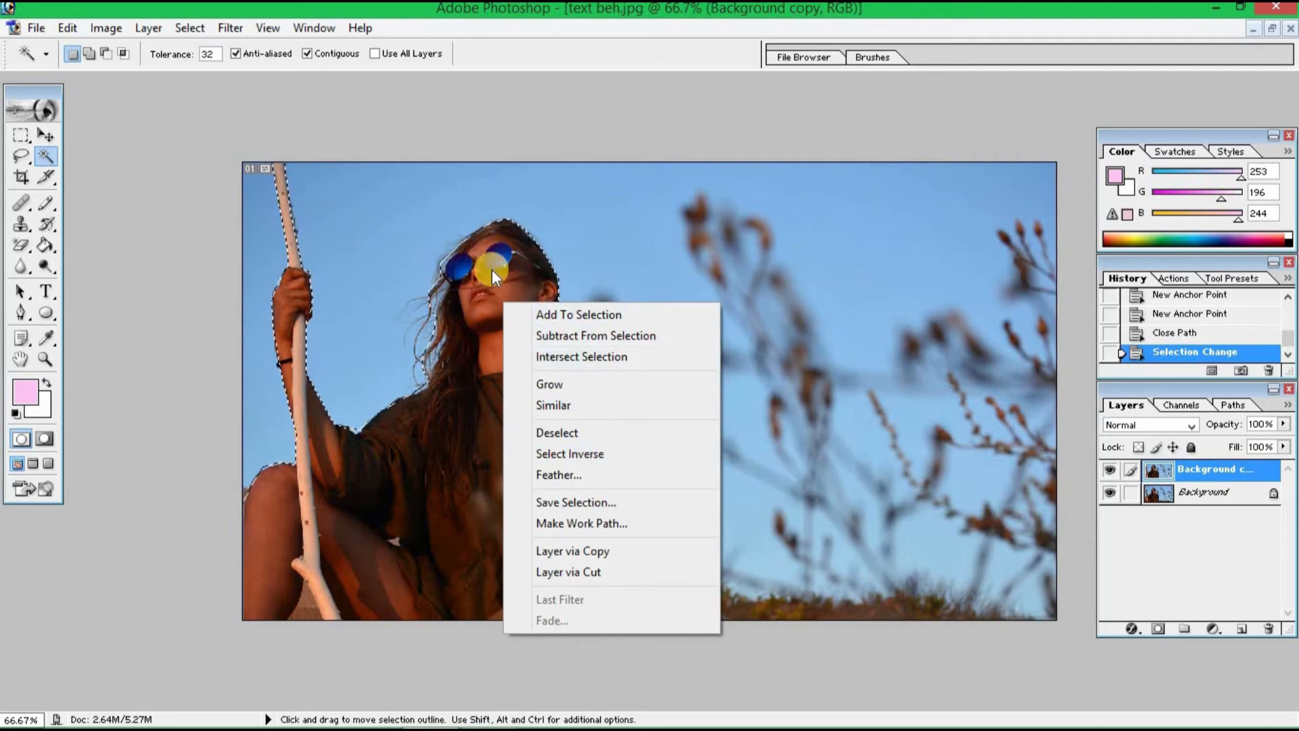
pyautogui.click(593, 456)
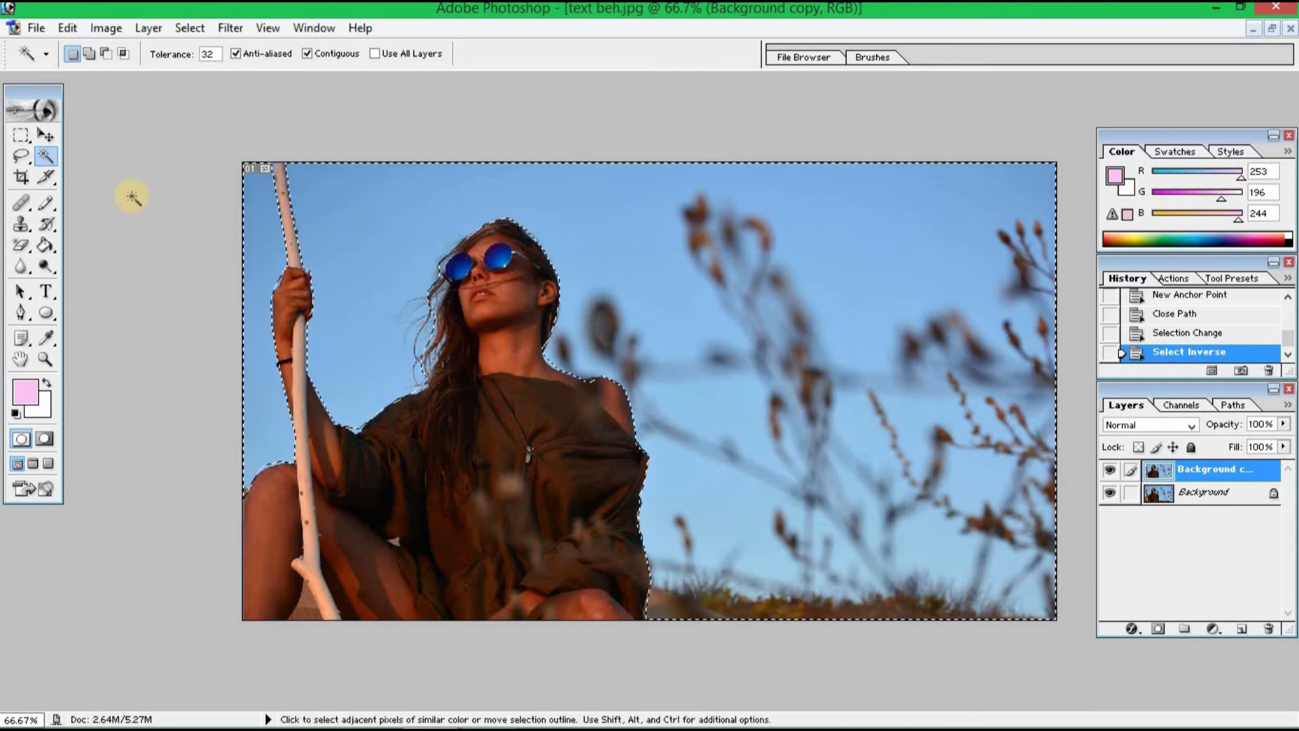
# Erase the selected sky on the Background copy layer using the Magic Eraser at tolerance 32
pyautogui.click(21, 245)
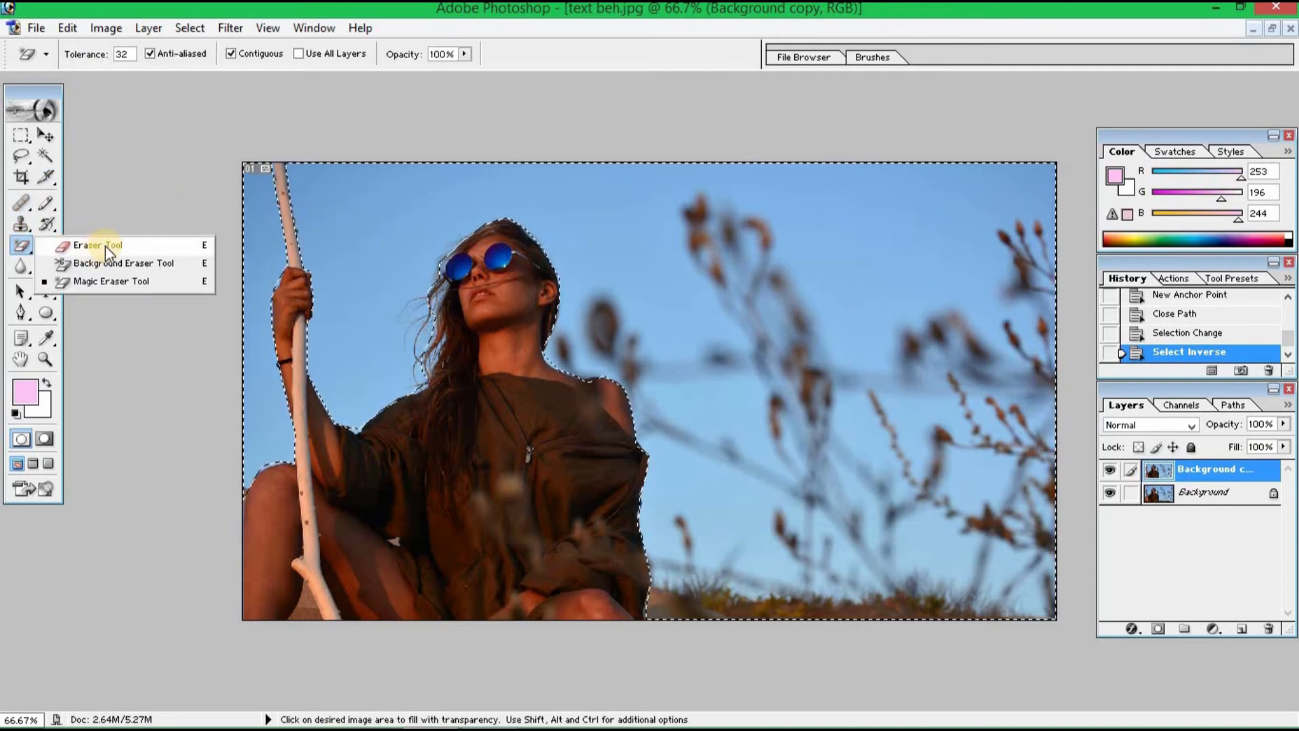
pyautogui.click(130, 282)
pyautogui.click(643, 198)
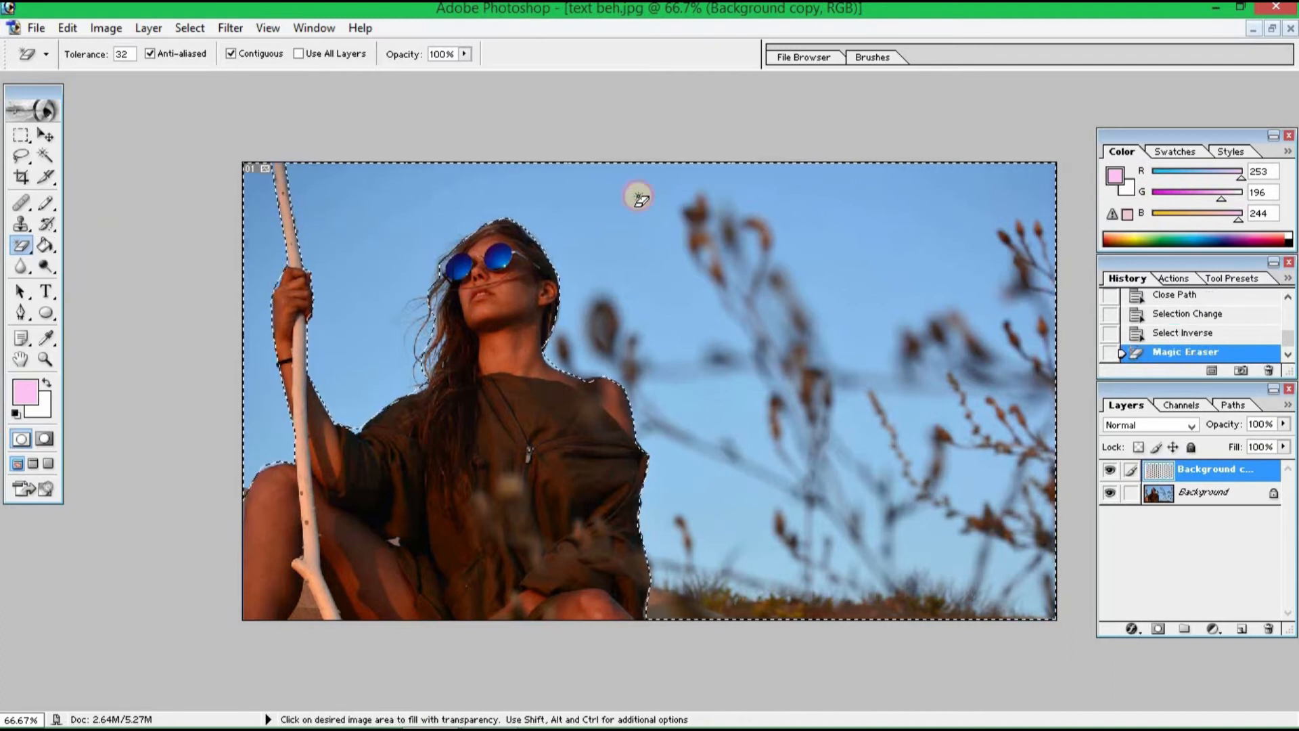
pyautogui.click(638, 197)
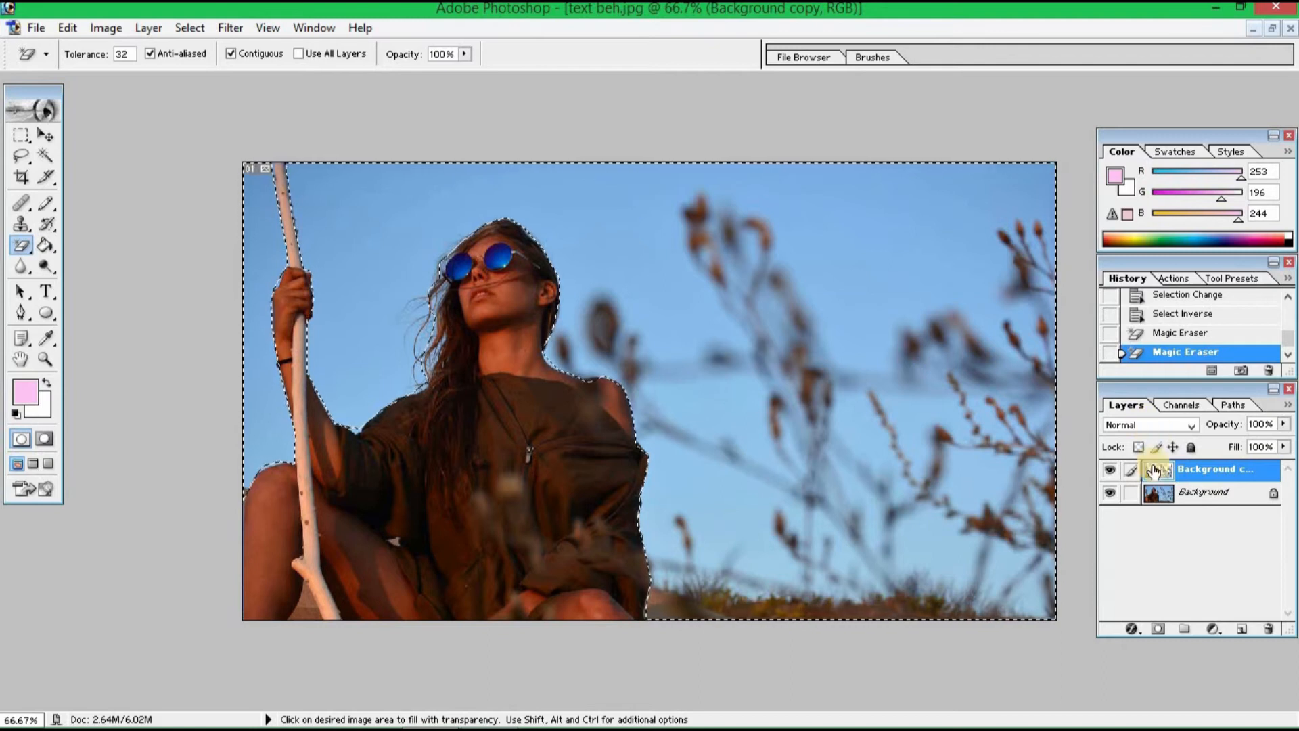
# Hide the Background layer and magic-erase more sky around the blurred plants and beside the stick
pyautogui.click(1109, 492)
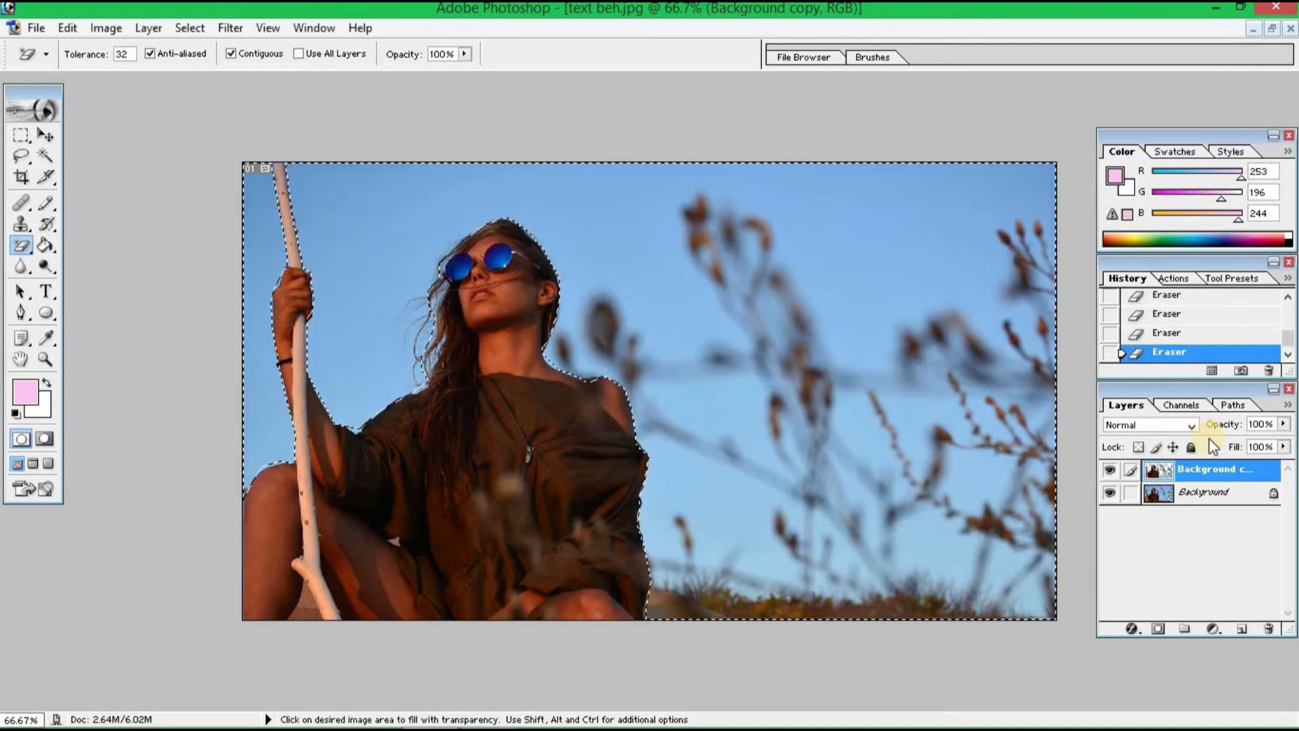
pyautogui.click(1109, 496)
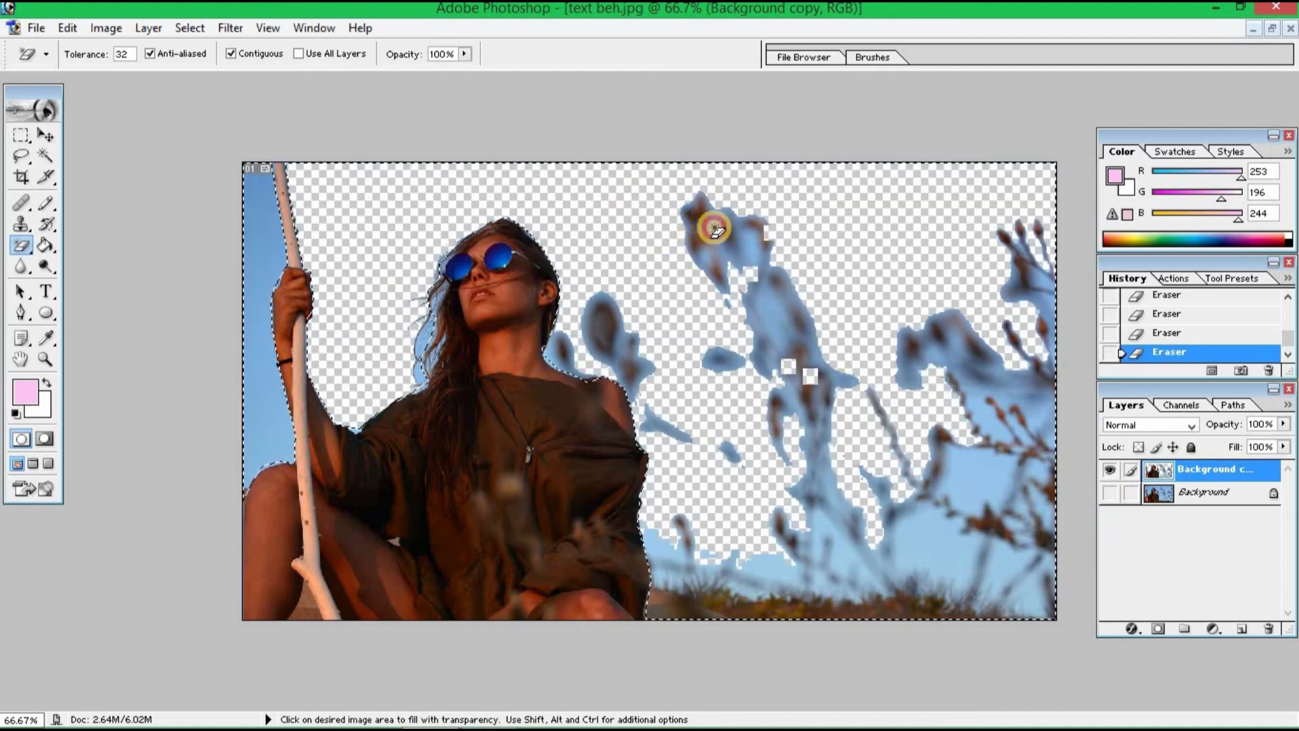
pyautogui.click(753, 252)
pyautogui.click(778, 291)
pyautogui.click(994, 369)
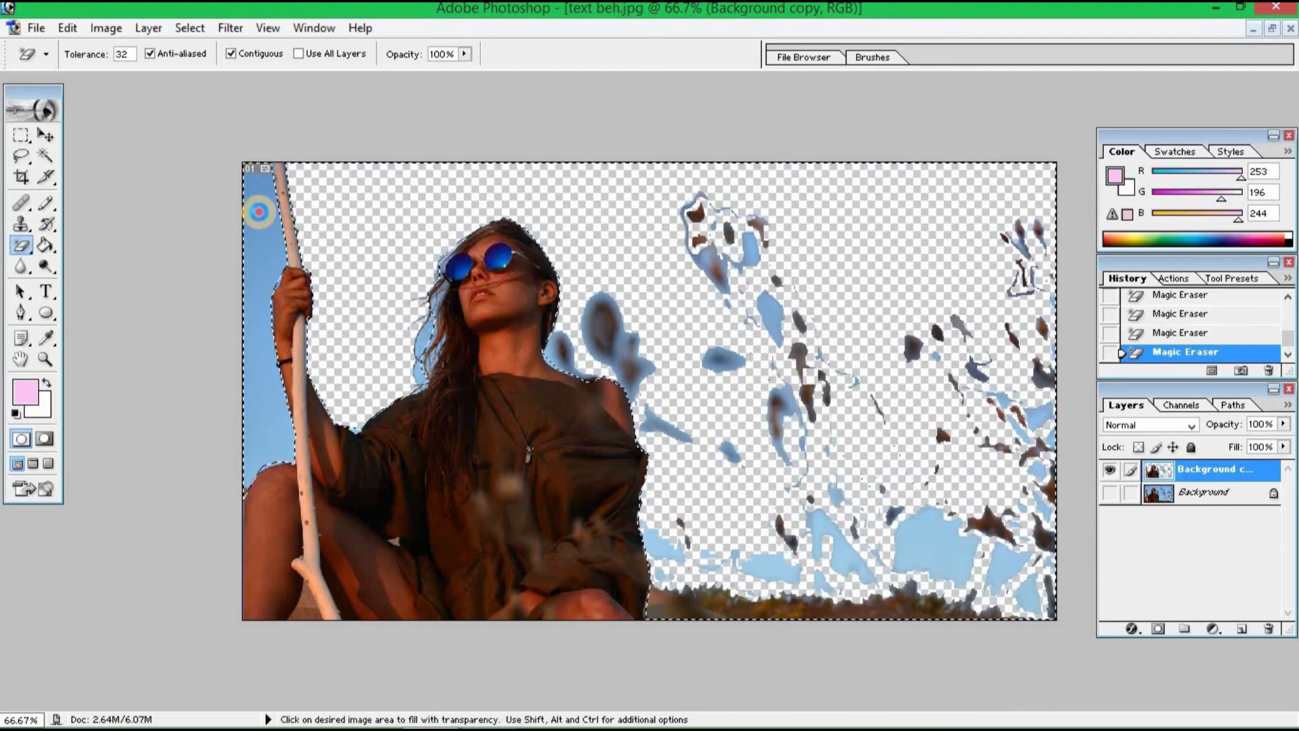
pyautogui.click(257, 211)
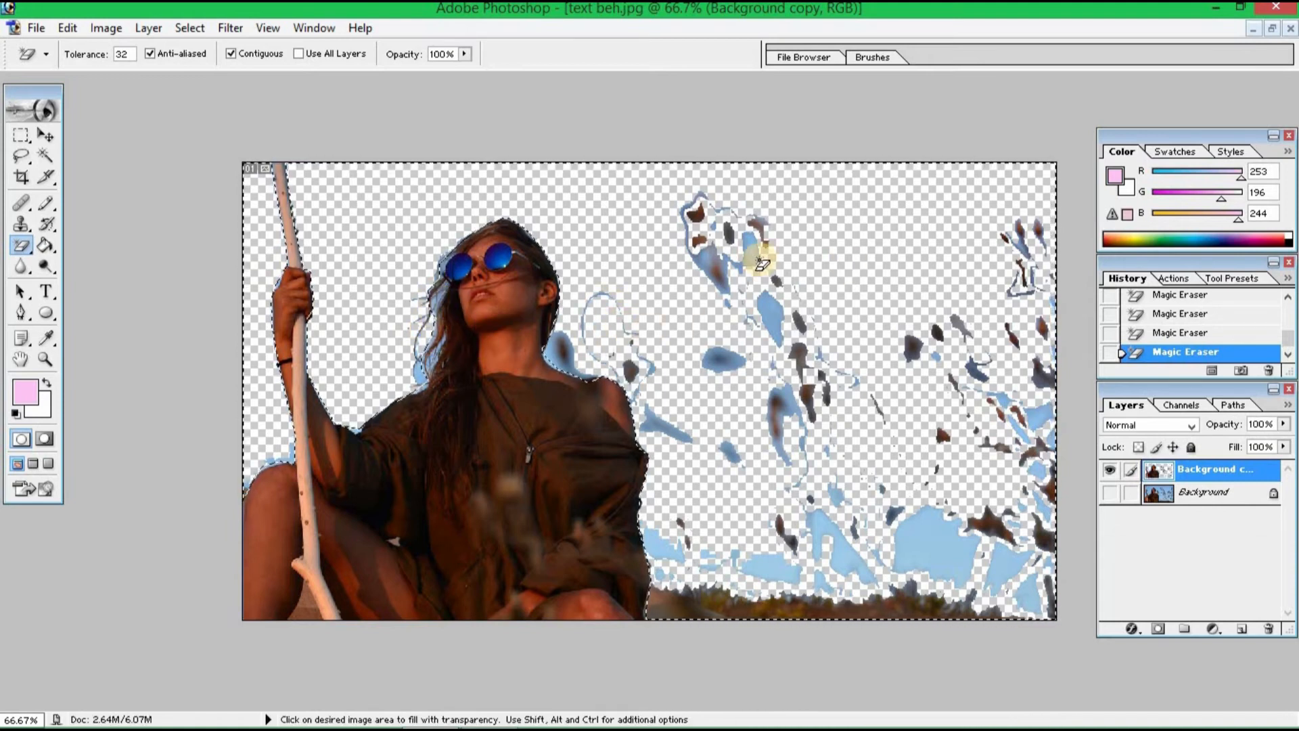
# Switch to the standard Eraser in Block mode and erase the leftover plant patches beside and above the woman's bare shoulder
pyautogui.rightClick(17, 251)
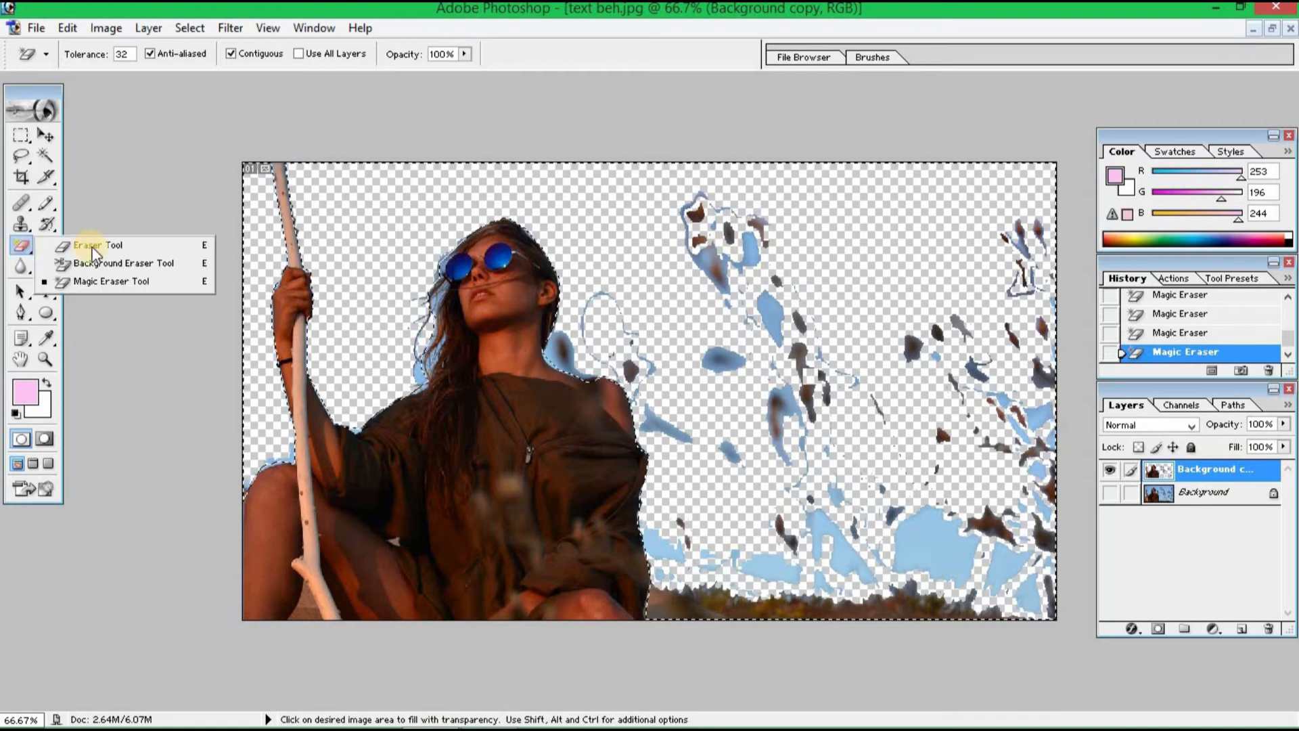
pyautogui.click(101, 245)
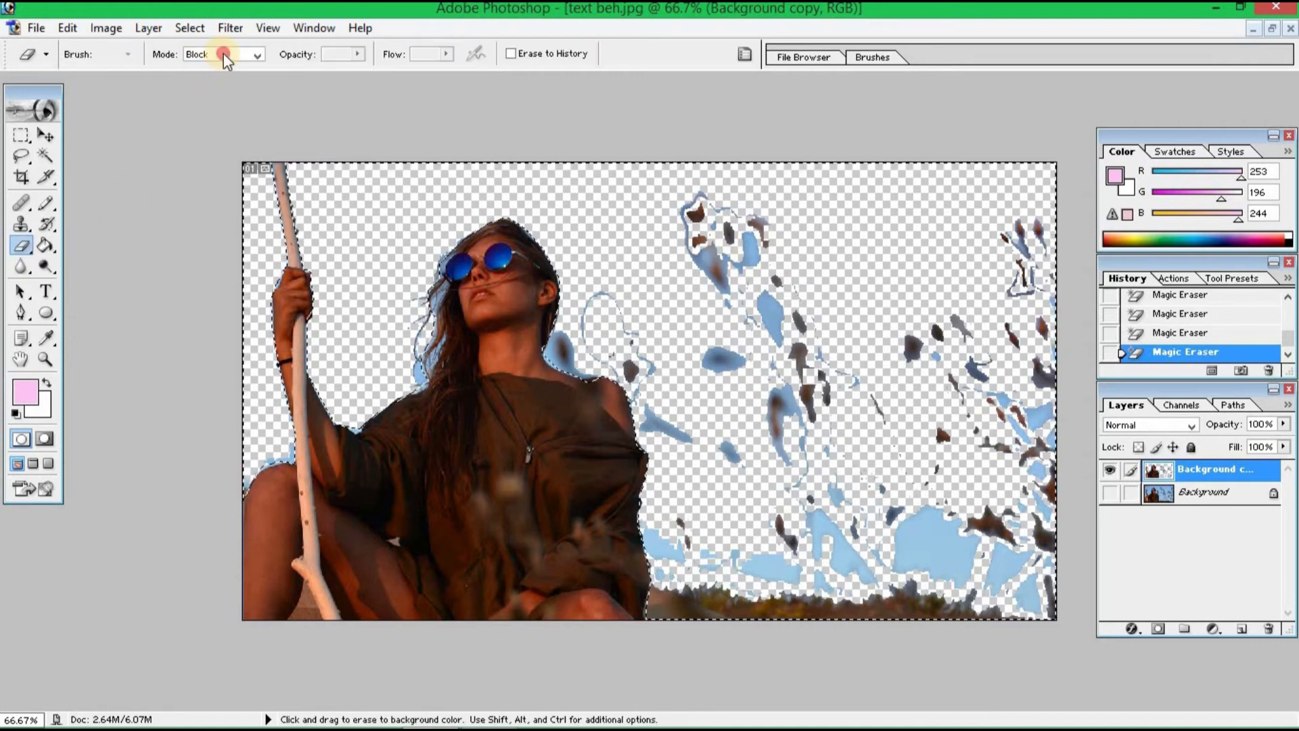
pyautogui.click(225, 58)
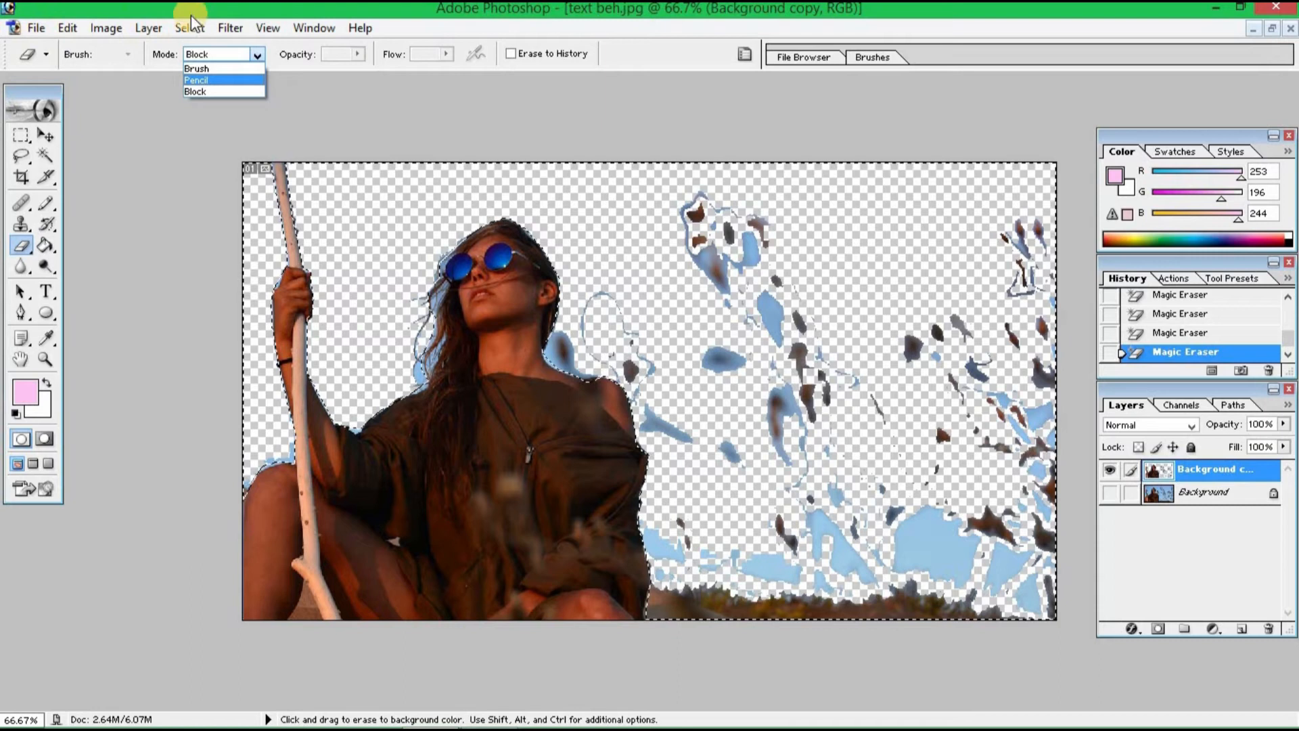
pyautogui.click(252, 26)
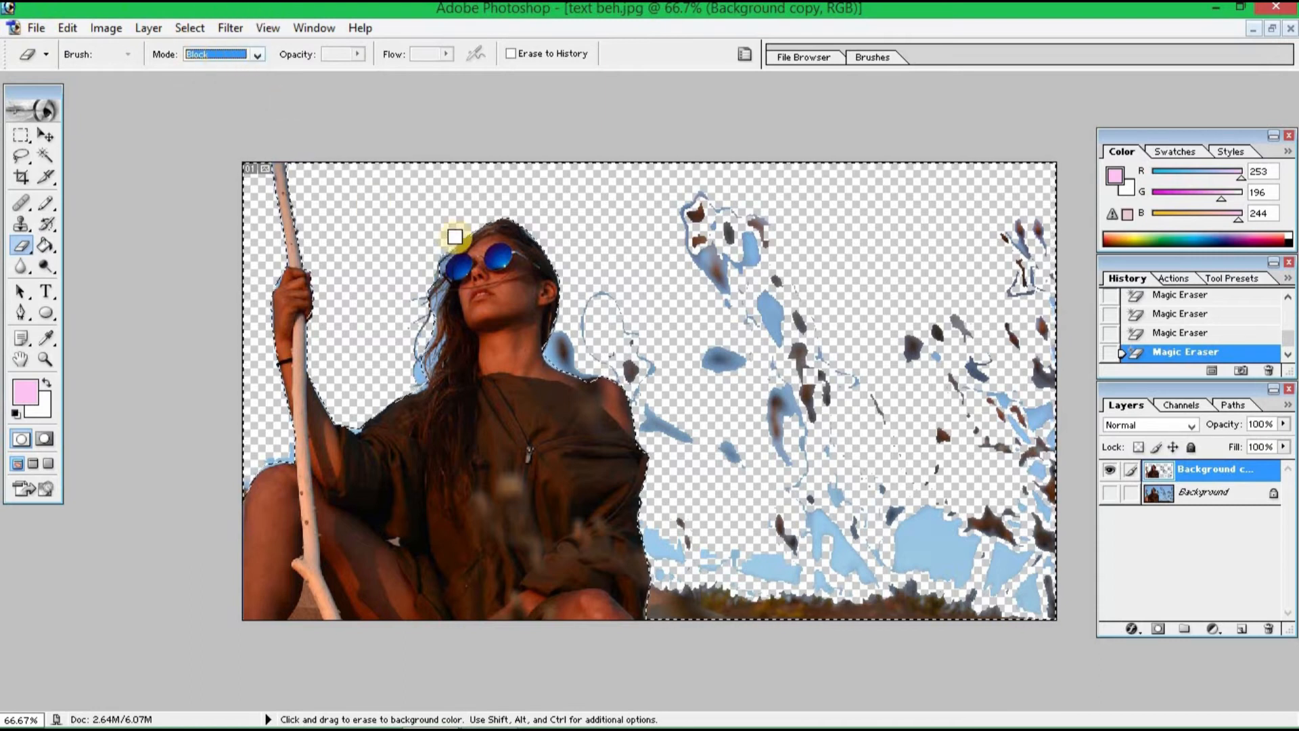
pyautogui.moveTo(656, 214); pyautogui.dragTo(817, 363)
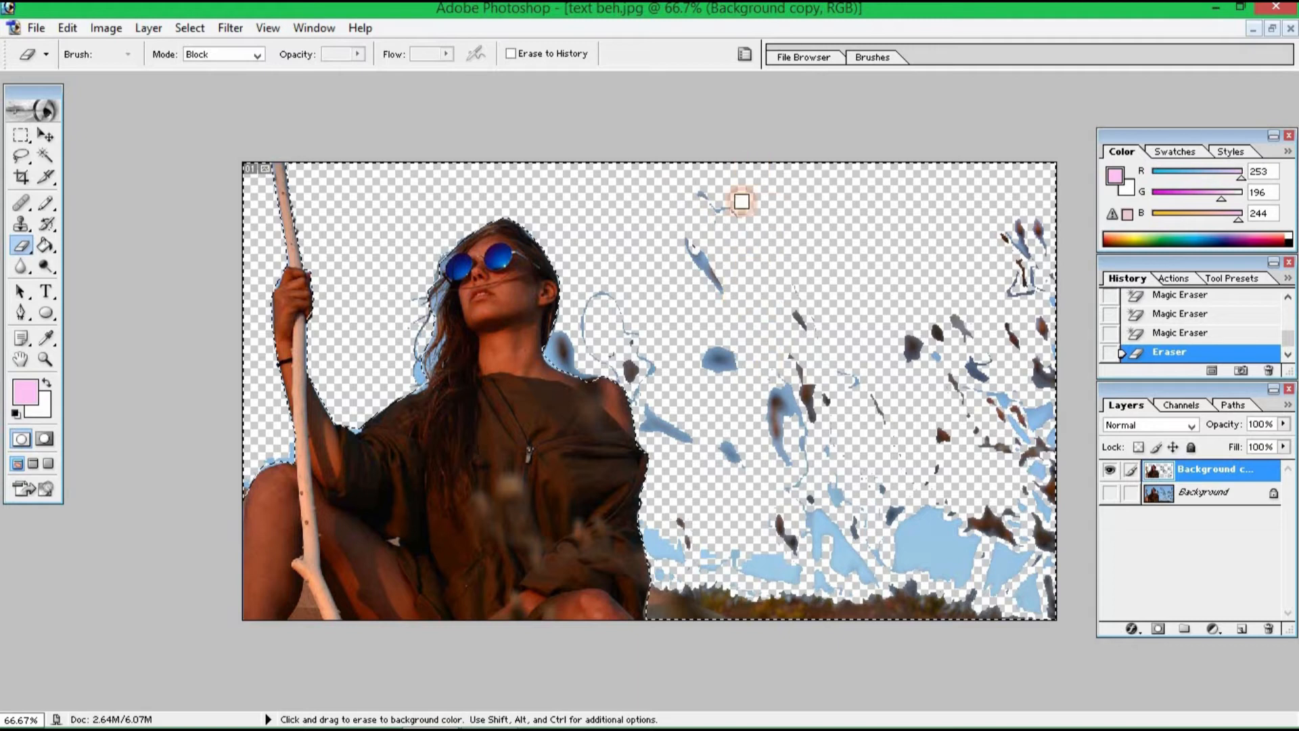
pyautogui.moveTo(555, 347)
pyautogui.mouseDown()
pyautogui.moveTo(650, 454)
pyautogui.moveTo(517, 522)
pyautogui.mouseUp()
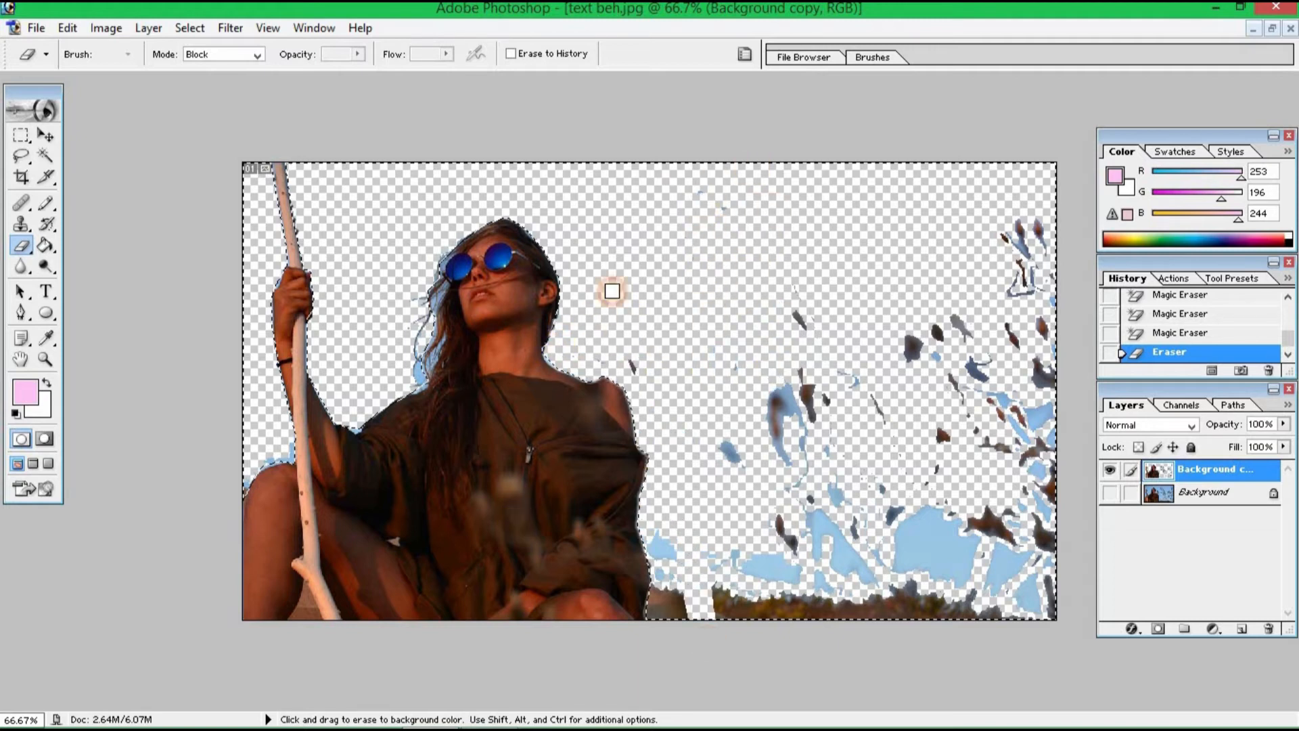
# Erase the remaining plant, sky and grass remnants across the background and the blue fringe beside the woman's hair
pyautogui.doubleClick(343, 14)
pyautogui.click(241, 208)
pyautogui.doubleClick(805, 160)
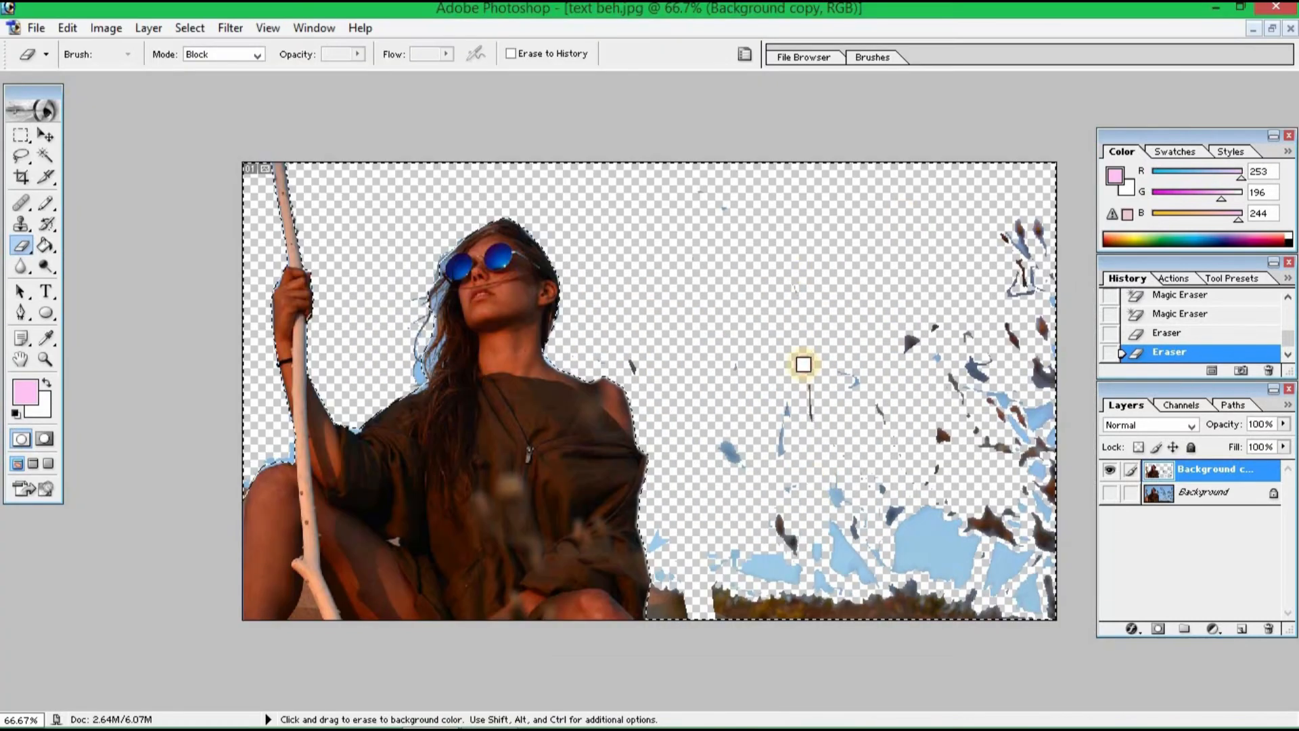
pyautogui.moveTo(745, 467); pyautogui.dragTo(928, 342)
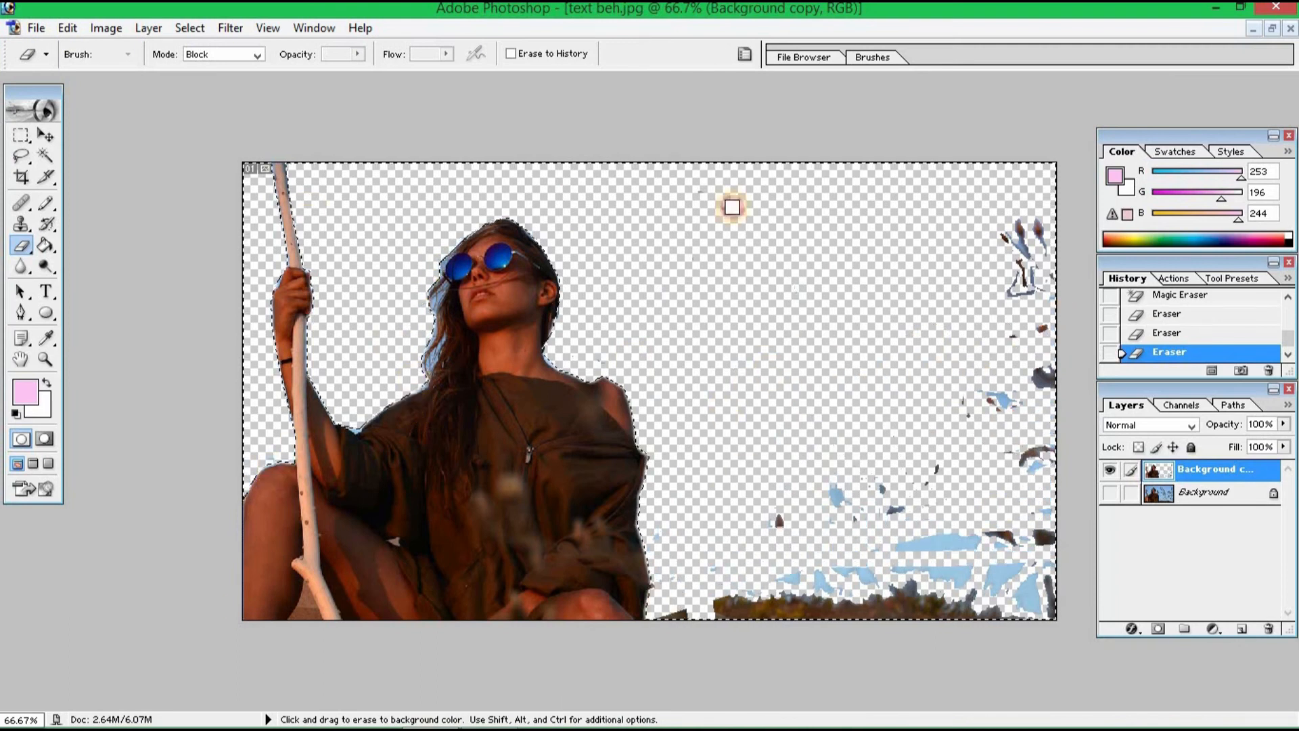
pyautogui.moveTo(1055, 291)
pyautogui.mouseDown()
pyautogui.moveTo(1023, 443)
pyautogui.moveTo(873, 512)
pyautogui.mouseUp()
pyautogui.moveTo(819, 569)
pyautogui.mouseDown()
pyautogui.moveTo(388, 322)
pyautogui.moveTo(751, 649)
pyautogui.mouseUp()
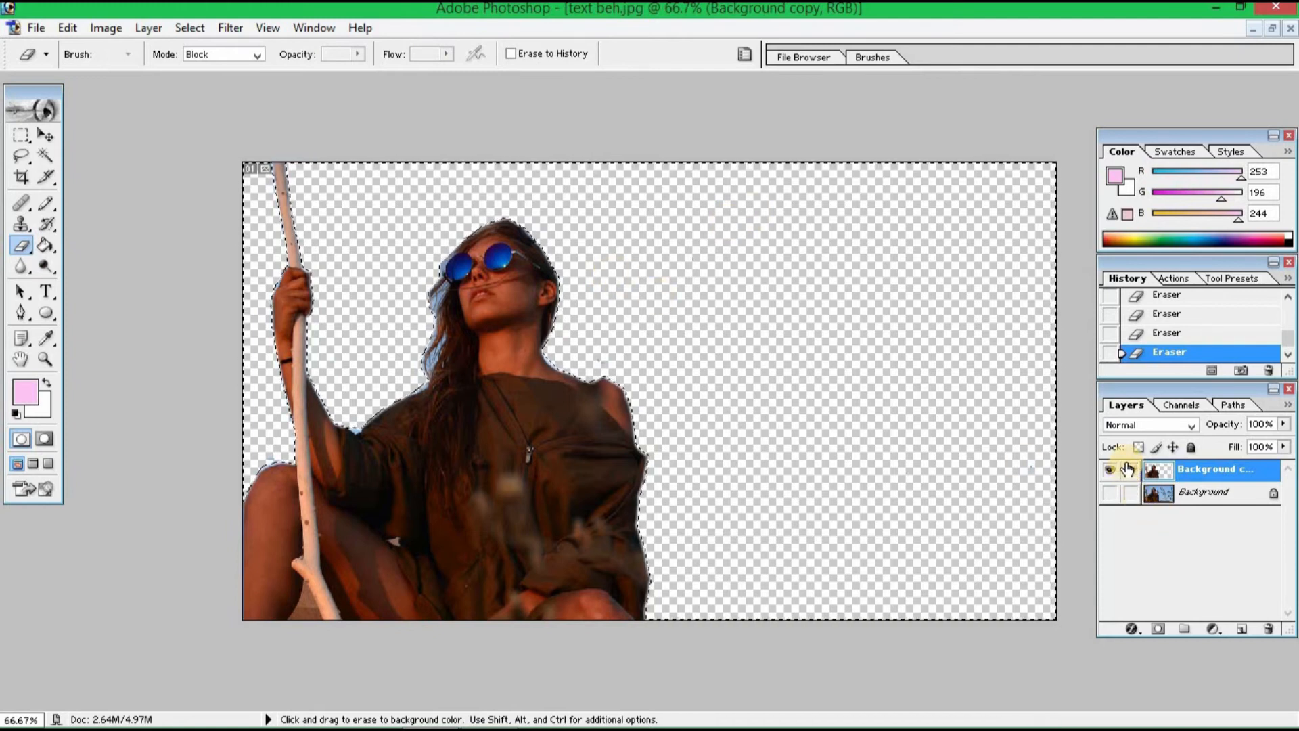
# Select the emptied background around the woman and the stick with the Magic Wand at tolerance 32 and clear its stray pixels
pyautogui.click(46, 156)
pyautogui.click(278, 230)
pyautogui.click(339, 209)
pyautogui.press('Delete')
pyautogui.click(358, 209)
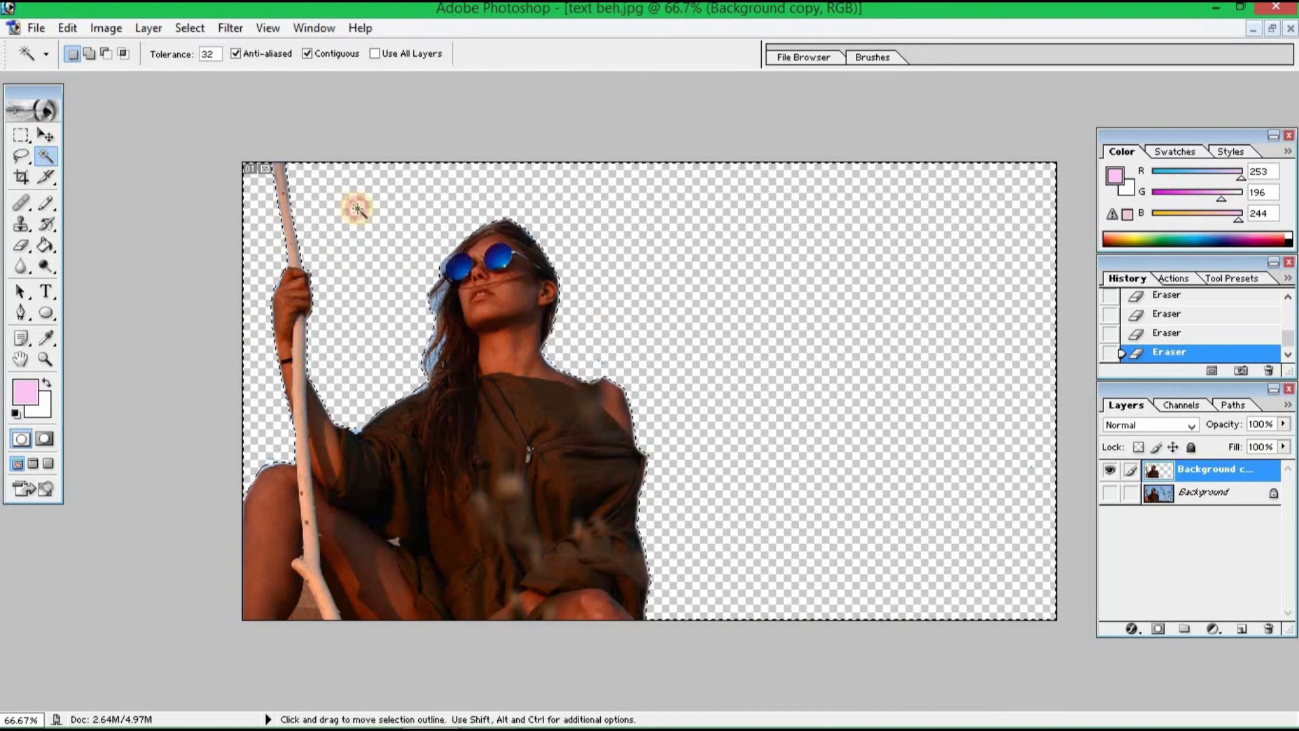
# Show the Background layer again and deselect everything
pyautogui.click(1110, 491)
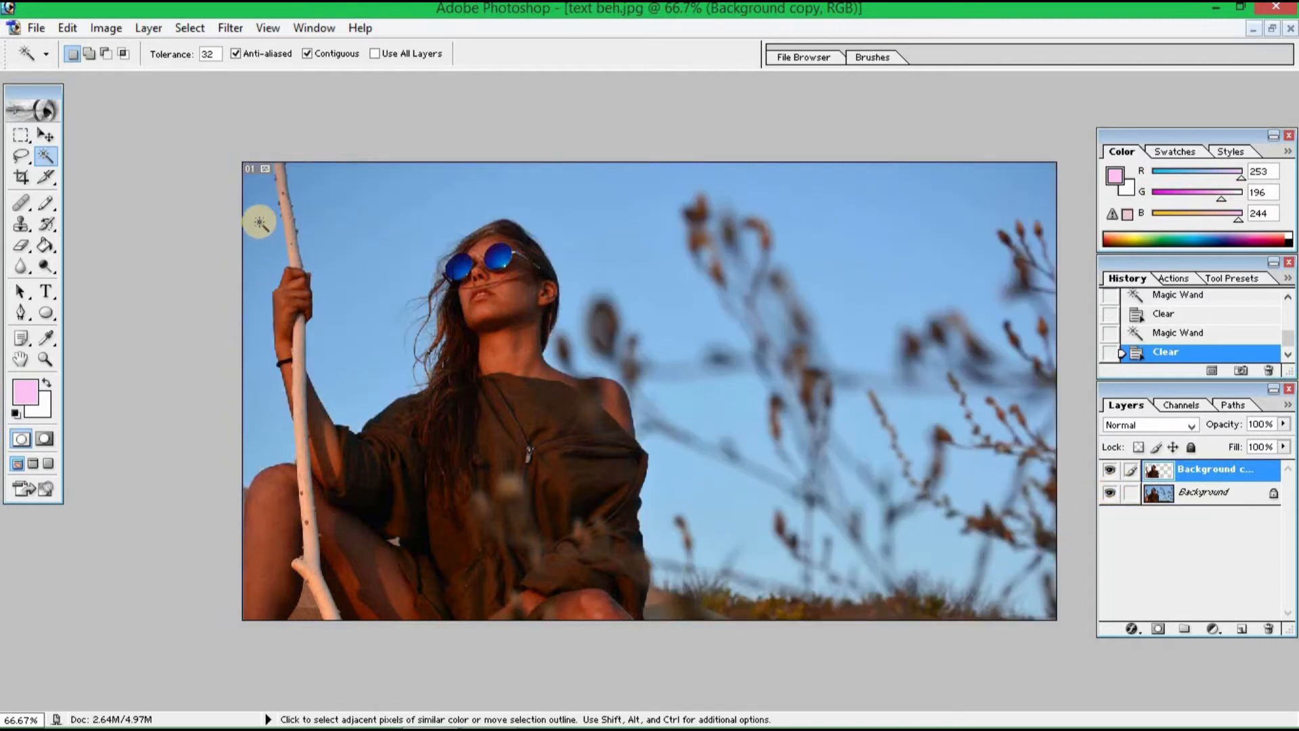
pyautogui.click(423, 338)
pyautogui.click(216, 329)
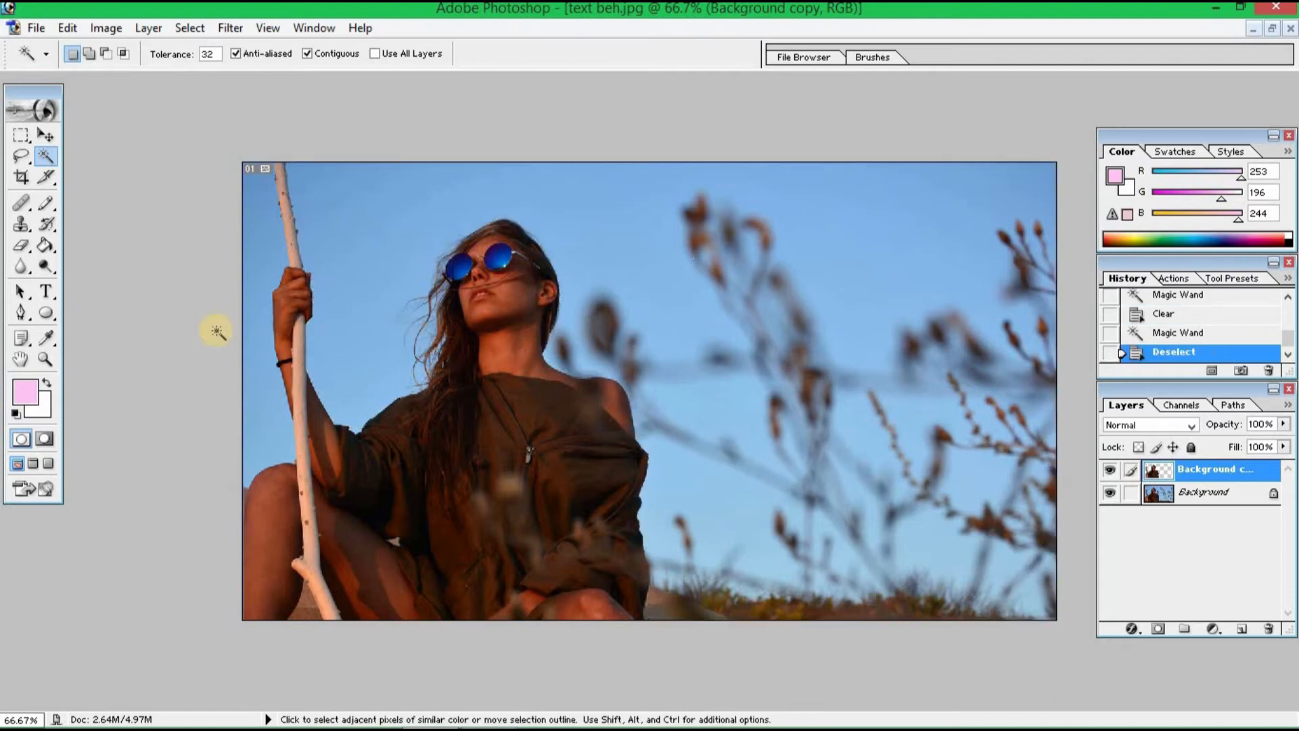
# Add a 138.95 pt text box reading "TEXT BEHIND" on two lines across the sky and move its layer below Background copy
pyautogui.click(47, 291)
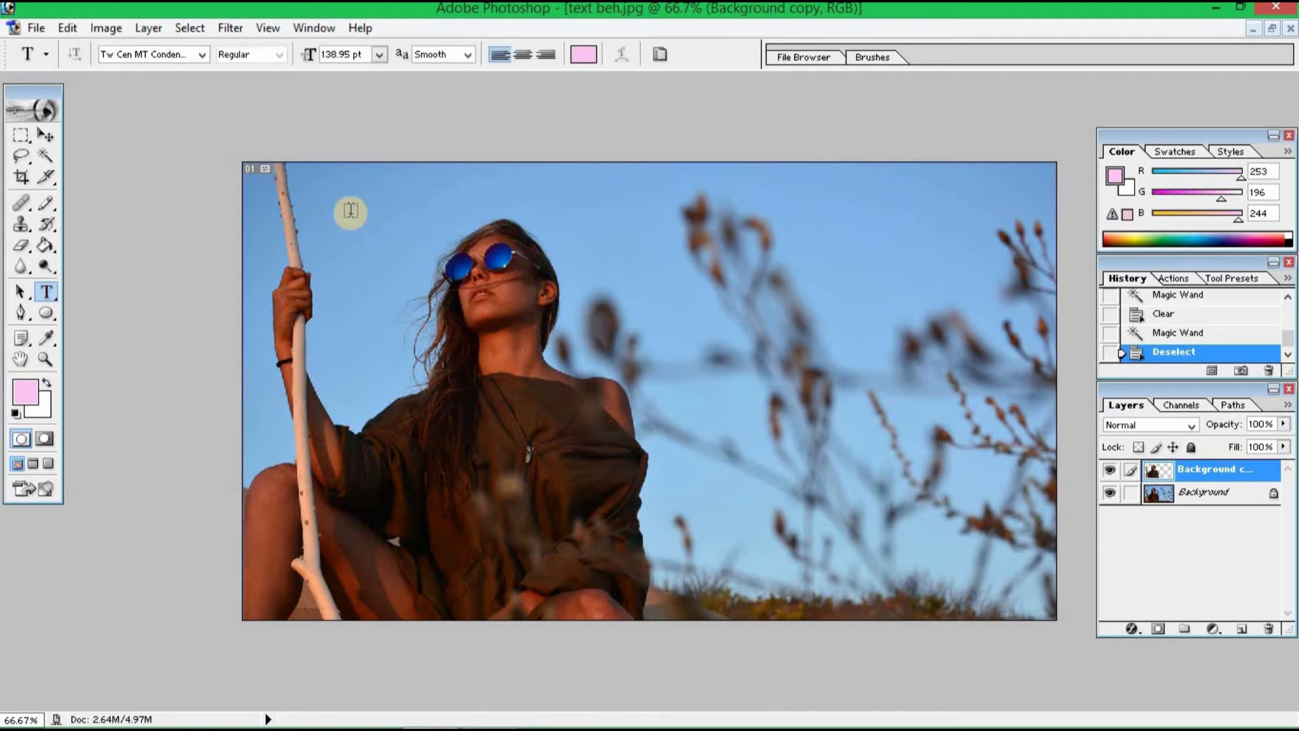
pyautogui.moveTo(289, 192); pyautogui.dragTo(1042, 390)
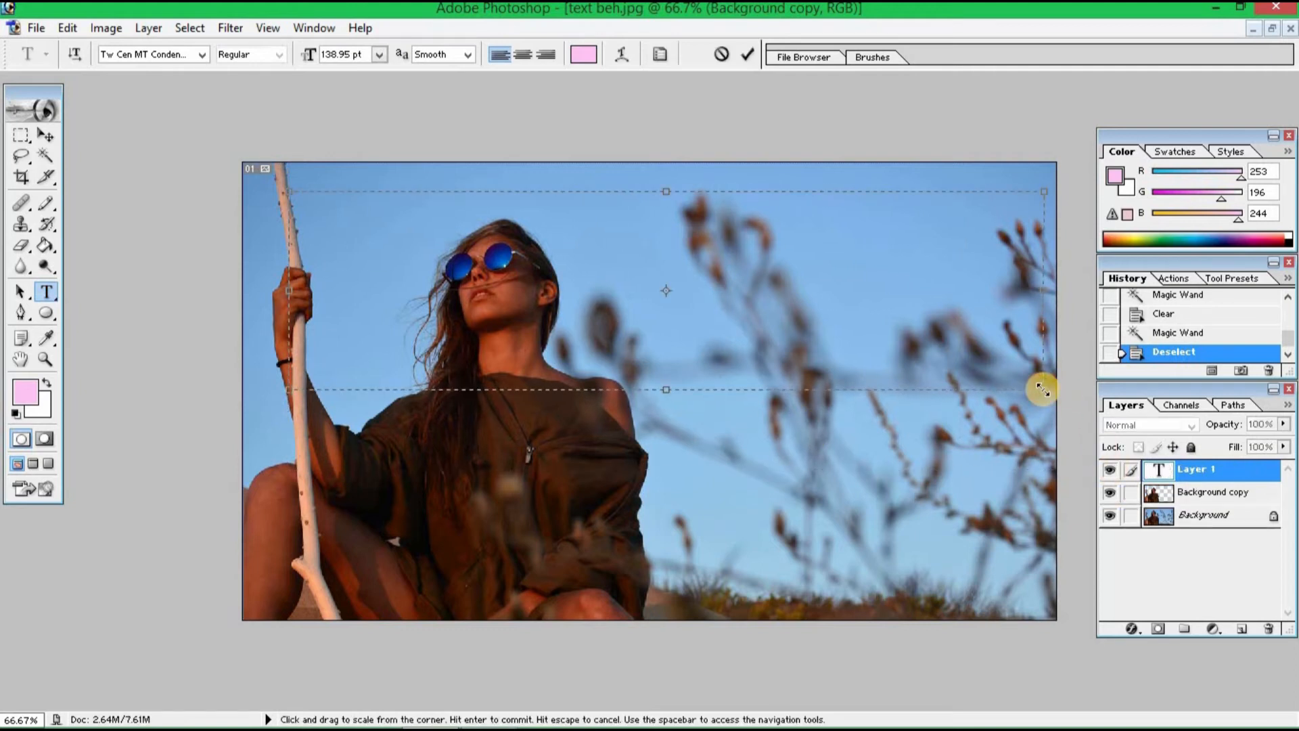
pyautogui.write('te')
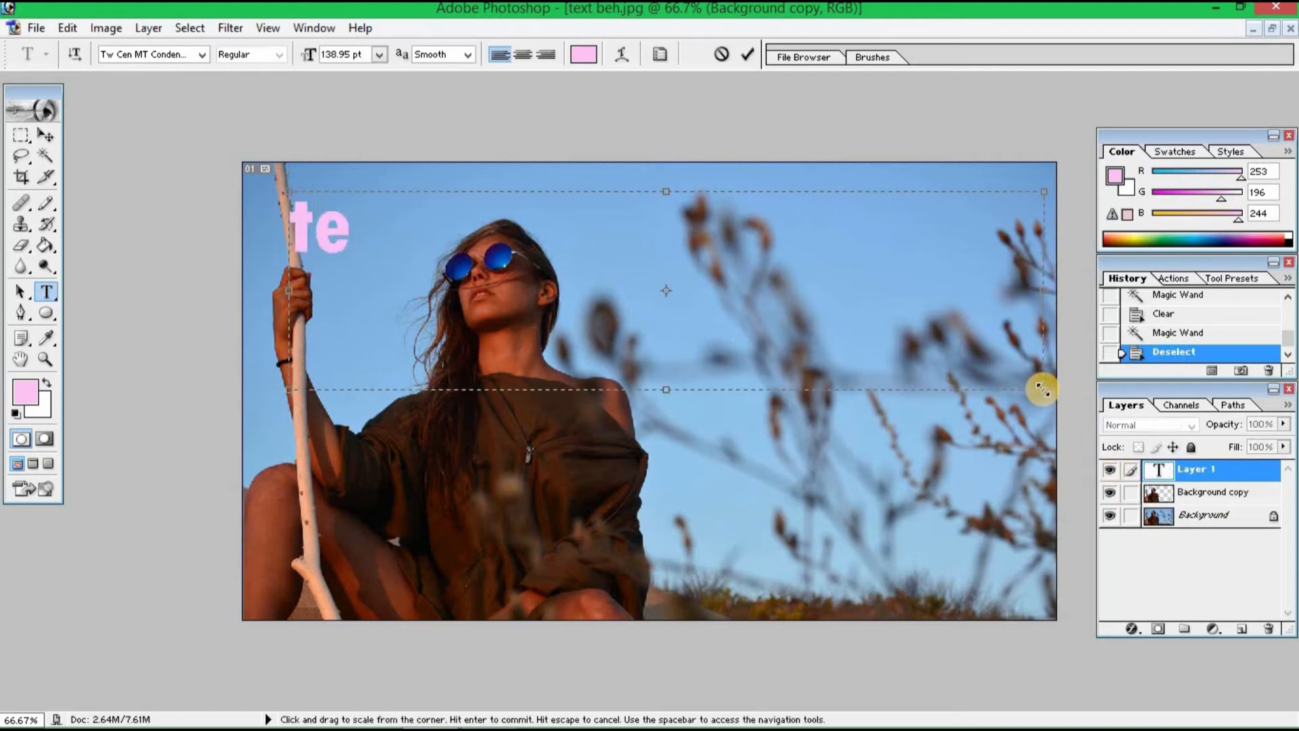
pyautogui.press('BackSpace')
pyautogui.press('BackSpace')
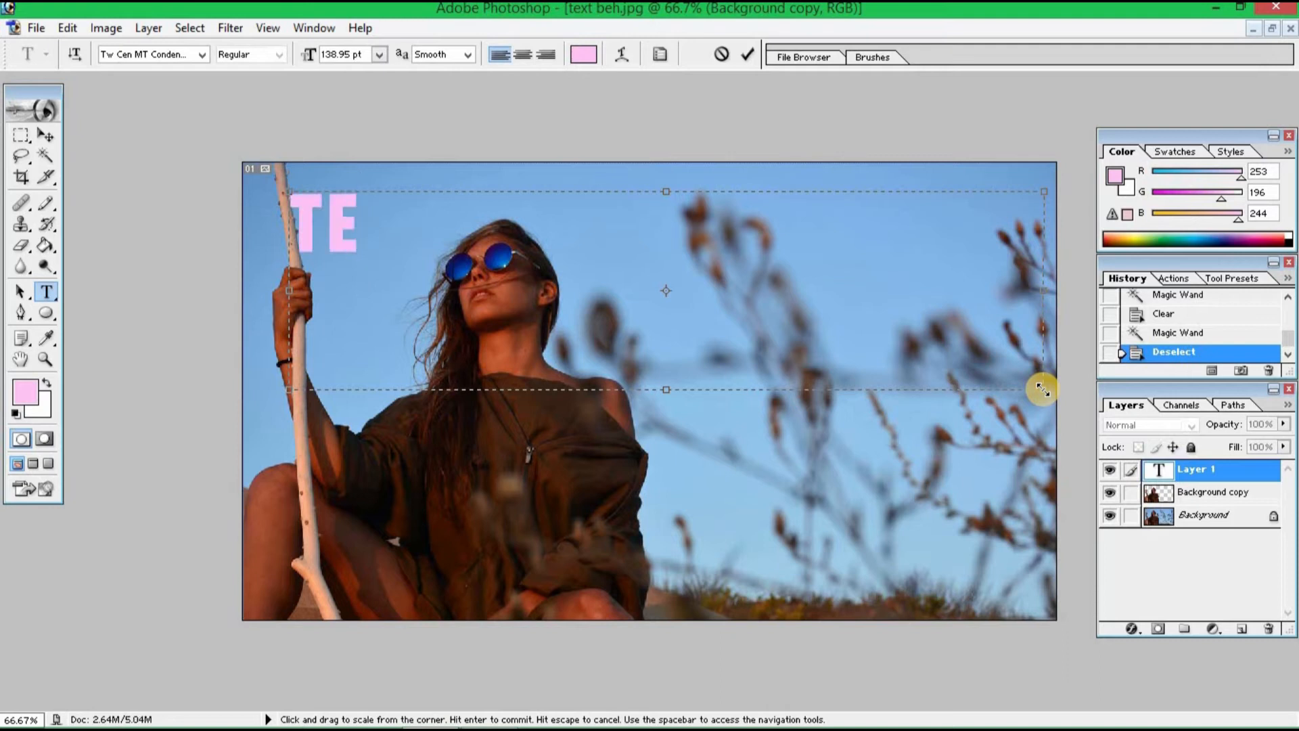
pyautogui.write('XT BEN')
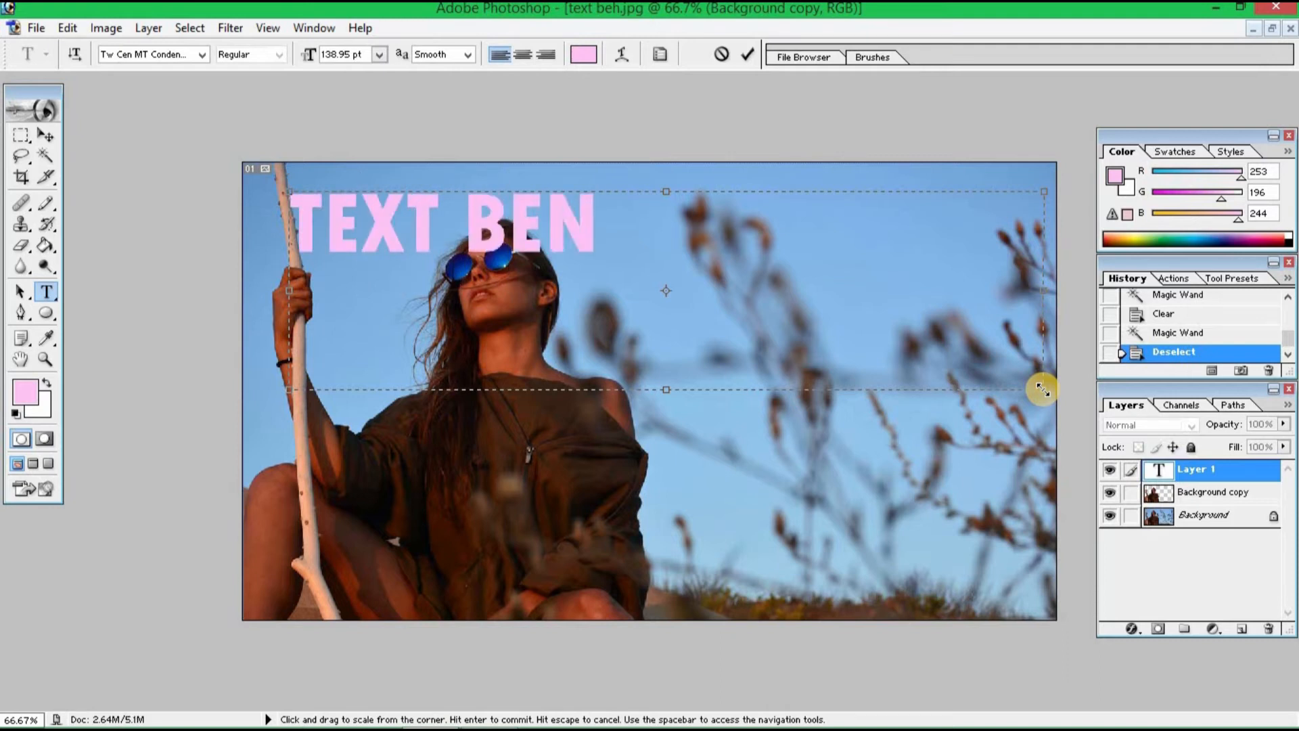
pyautogui.press('BackSpace')
pyautogui.write('HIND')
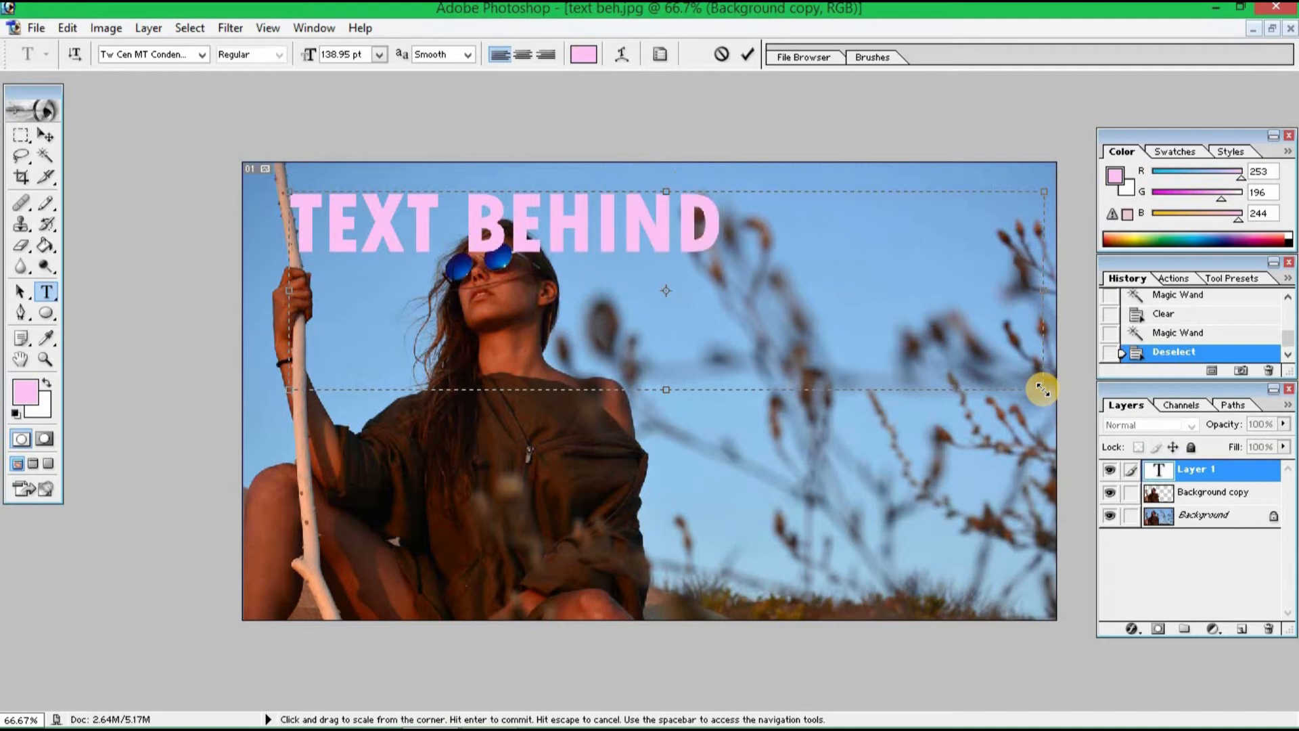
pyautogui.press('Return')
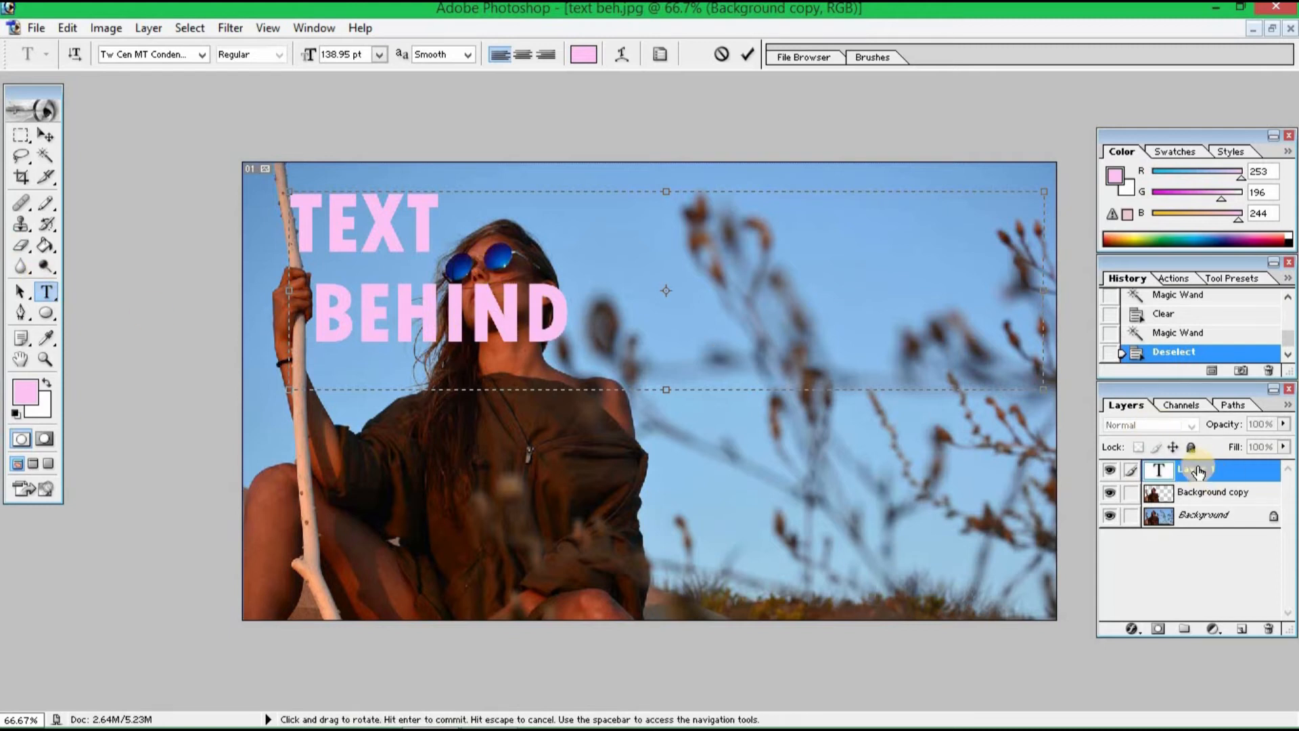
pyautogui.moveTo(1198, 467); pyautogui.dragTo(1201, 509)
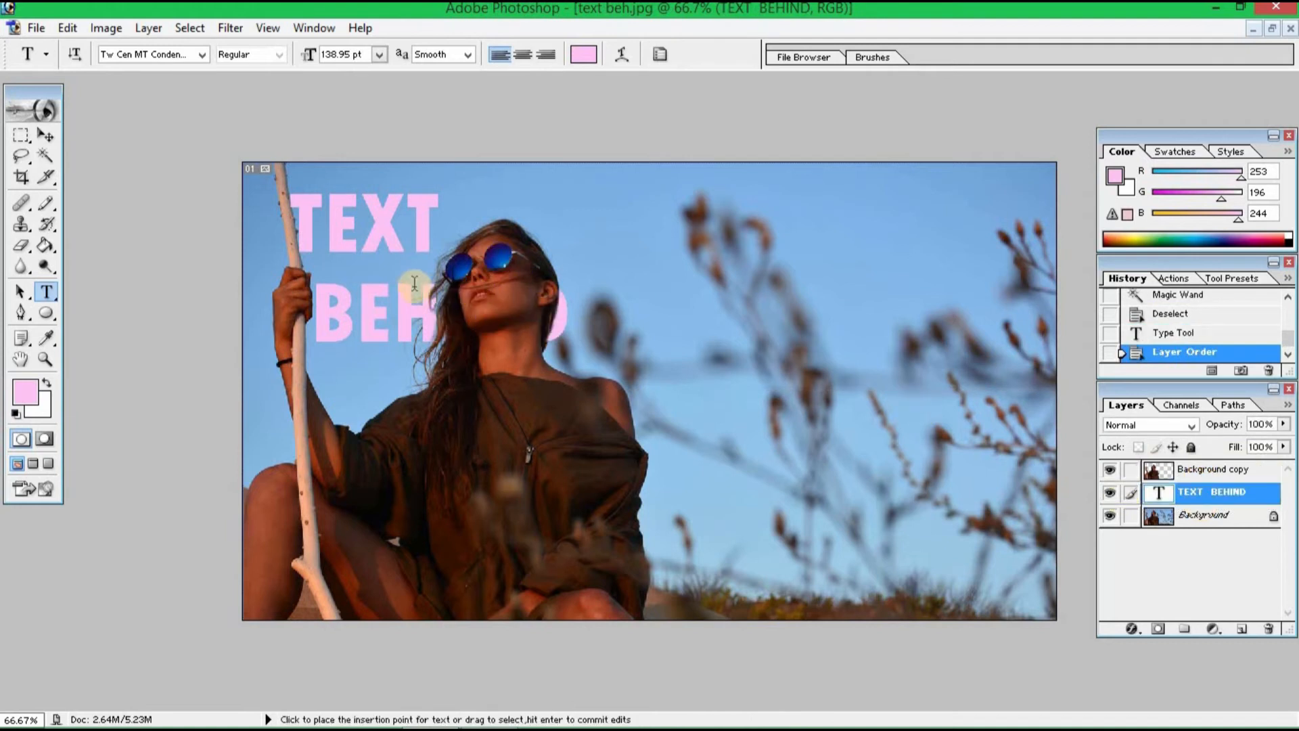
# Select all of the "TEXT BEHIND" lettering and enlarge it to 248.95 pt
pyautogui.click(404, 305)
pyautogui.hotkey('ctrl', 'a')
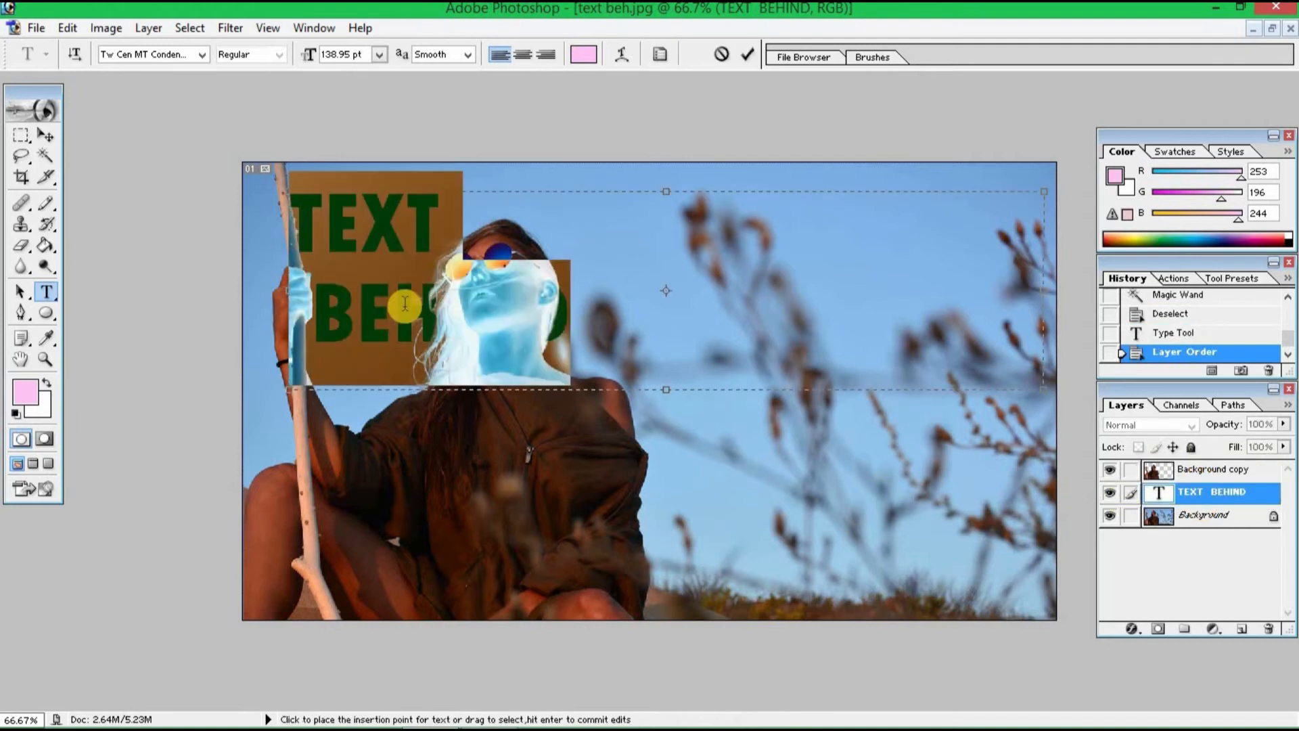
pyautogui.hotkey('ctrl', 'shift', '.')
pyautogui.hotkey('ctrl', 'shift', '.')
pyautogui.hotkey('ctrl', 'shift', '.')
pyautogui.hotkey('ctrl', 'shift', '.')
pyautogui.hotkey('ctrl', 'shift', '.')
pyautogui.hotkey('ctrl', 'shift', '.')
pyautogui.hotkey('ctrl', 'shift', '.')
pyautogui.hotkey('ctrl', 'shift', '.')
pyautogui.hotkey('ctrl', 'shift', '.')
pyautogui.hotkey('ctrl', 'shift', '.')
pyautogui.hotkey('ctrl', 'shift', '.')
pyautogui.hotkey('ctrl', 'shift', '.')
pyautogui.hotkey('ctrl', 'shift', '.')
pyautogui.hotkey('ctrl', 'shift', '.')
pyautogui.hotkey('ctrl', 'shift', '.')
pyautogui.hotkey('ctrl', 'shift', '.')
pyautogui.hotkey('ctrl', 'shift', '.')
pyautogui.hotkey('ctrl', 'shift', '.')
pyautogui.hotkey('ctrl', 'shift', '.')
pyautogui.hotkey('ctrl', 'shift', '.')
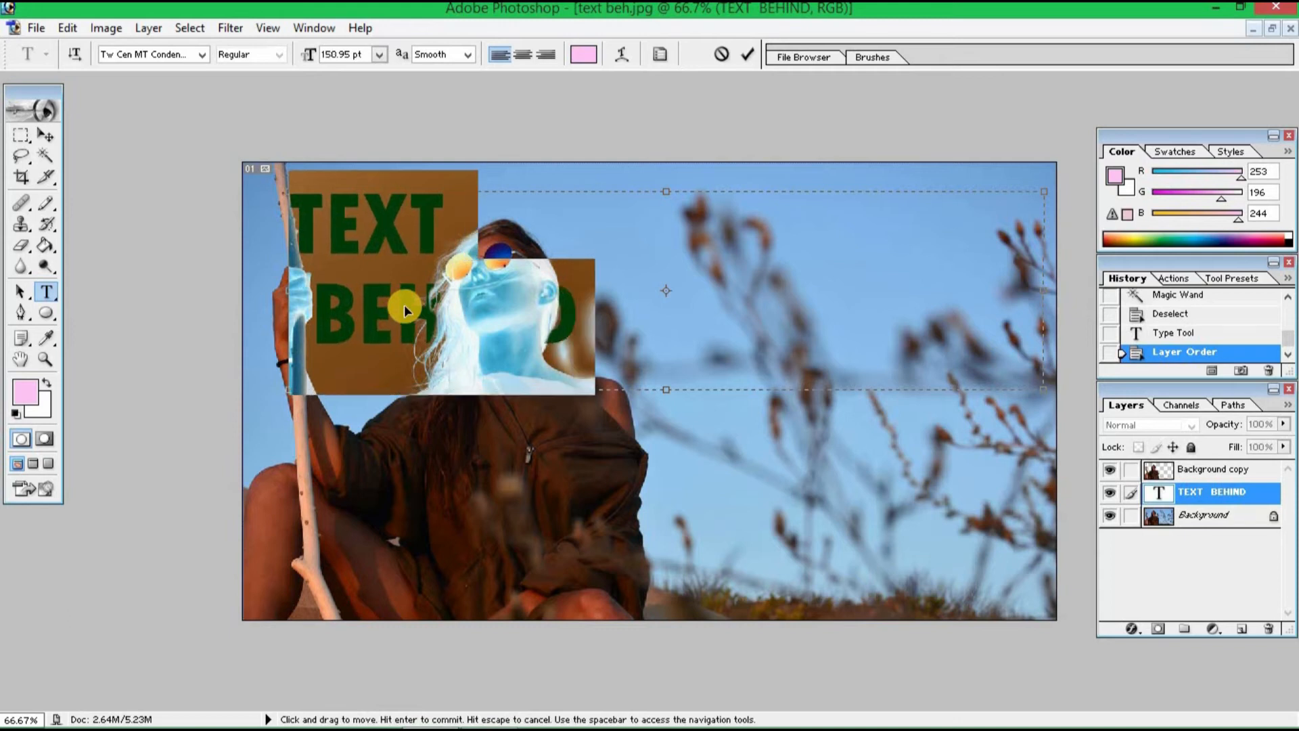
pyautogui.hotkey('ctrl', 'shift', '.')
pyautogui.hotkey('ctrl', 'shift', '.')
pyautogui.hotkey('ctrl', 'shift', '.')
pyautogui.hotkey('ctrl', 'shift', '.')
pyautogui.hotkey('ctrl', 'shift', '.')
pyautogui.hotkey('ctrl', 'shift', '.')
pyautogui.hotkey('ctrl', 'shift', '.')
pyautogui.hotkey('ctrl', 'shift', '.')
pyautogui.hotkey('ctrl', 'shift', '.')
pyautogui.hotkey('ctrl', 'shift', '.')
pyautogui.hotkey('ctrl', 'shift', '.')
pyautogui.hotkey('ctrl', 'shift', '.')
pyautogui.hotkey('ctrl', 'shift', '.')
pyautogui.hotkey('ctrl', 'shift', '.')
pyautogui.hotkey('ctrl', 'shift', '.')
pyautogui.hotkey('ctrl', 'shift', '.')
pyautogui.hotkey('ctrl', 'shift', '.')
pyautogui.hotkey('ctrl', 'shift', '.')
pyautogui.hotkey('ctrl', 'shift', '.')
pyautogui.hotkey('ctrl', 'shift', '.')
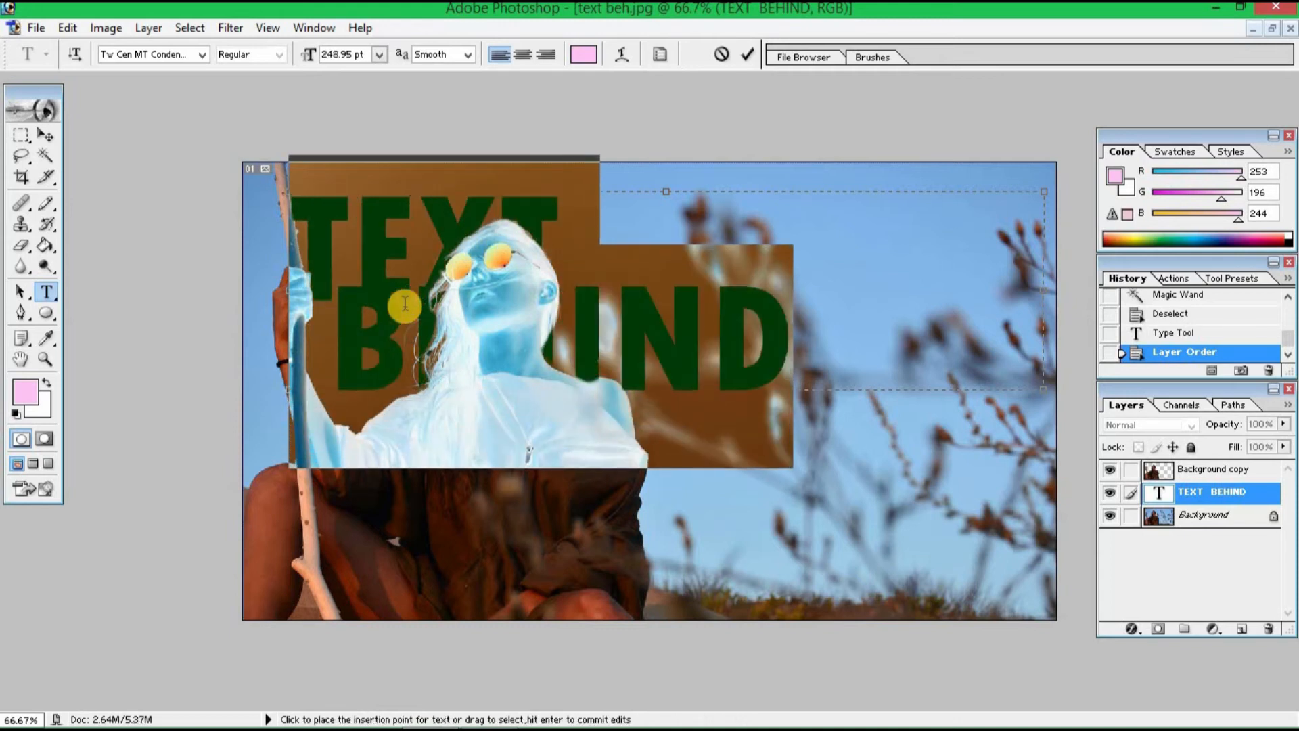
# Commit the open text edit and delete the TEXT BEHIND layer
pyautogui.click(418, 220)
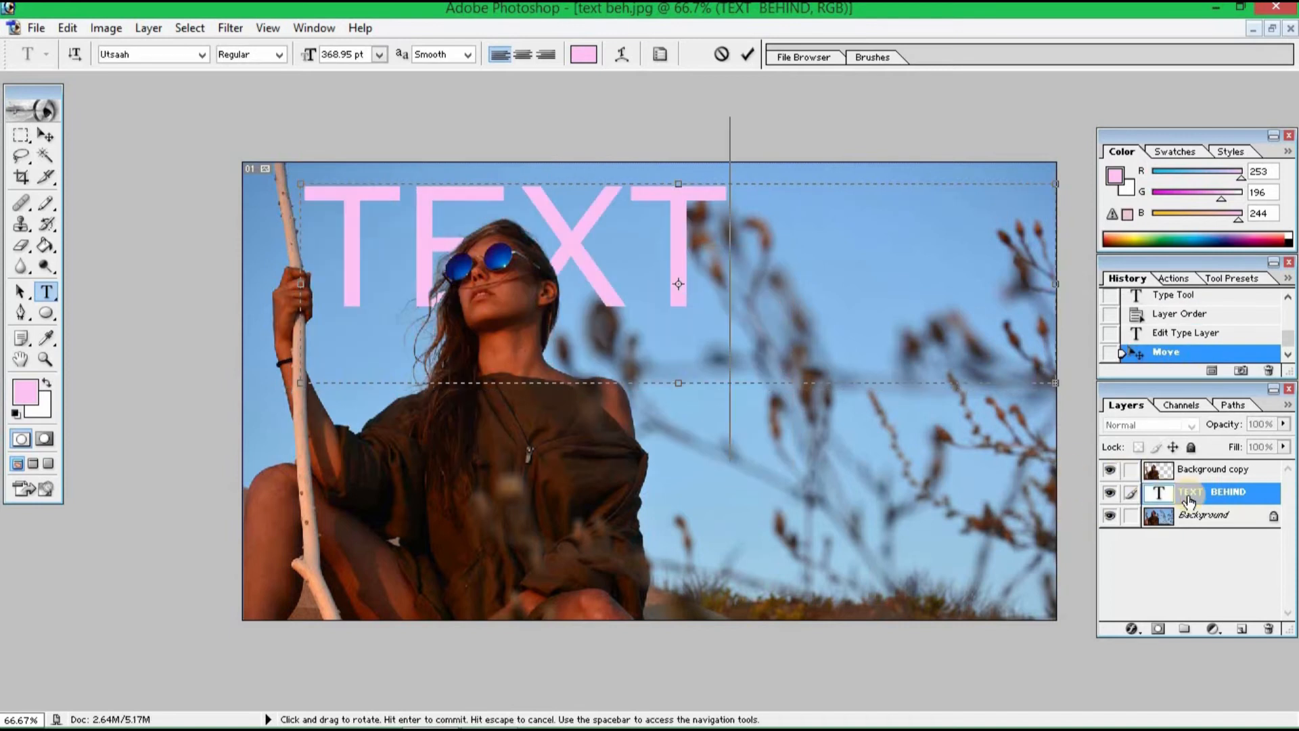
pyautogui.click(46, 135)
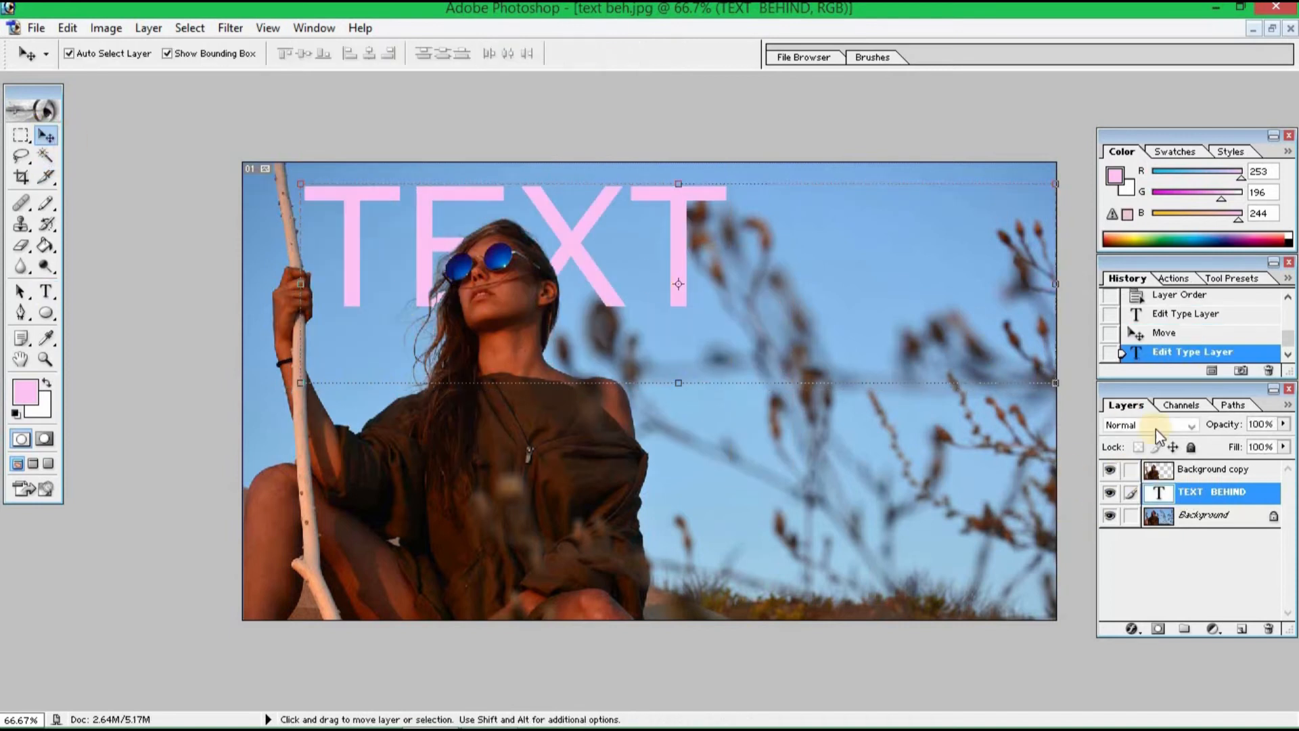
pyautogui.rightClick(1191, 493)
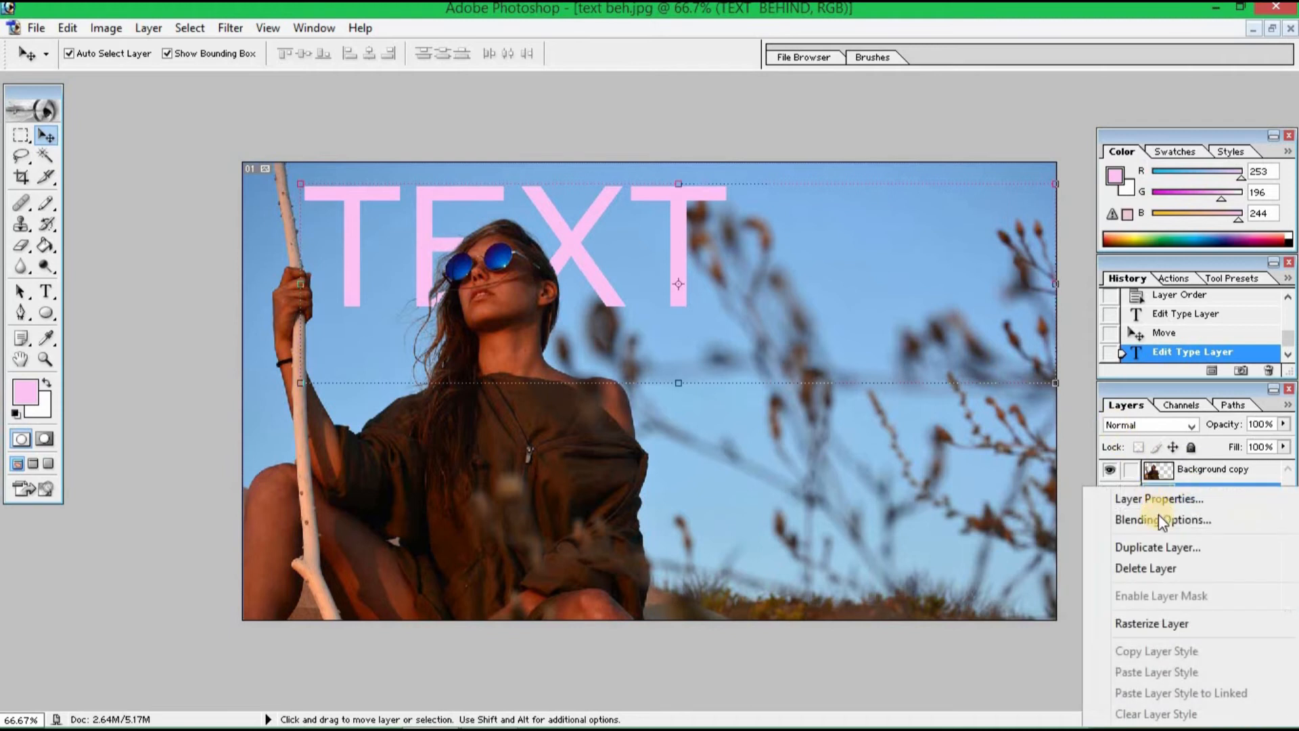
pyautogui.click(1143, 568)
pyautogui.click(607, 290)
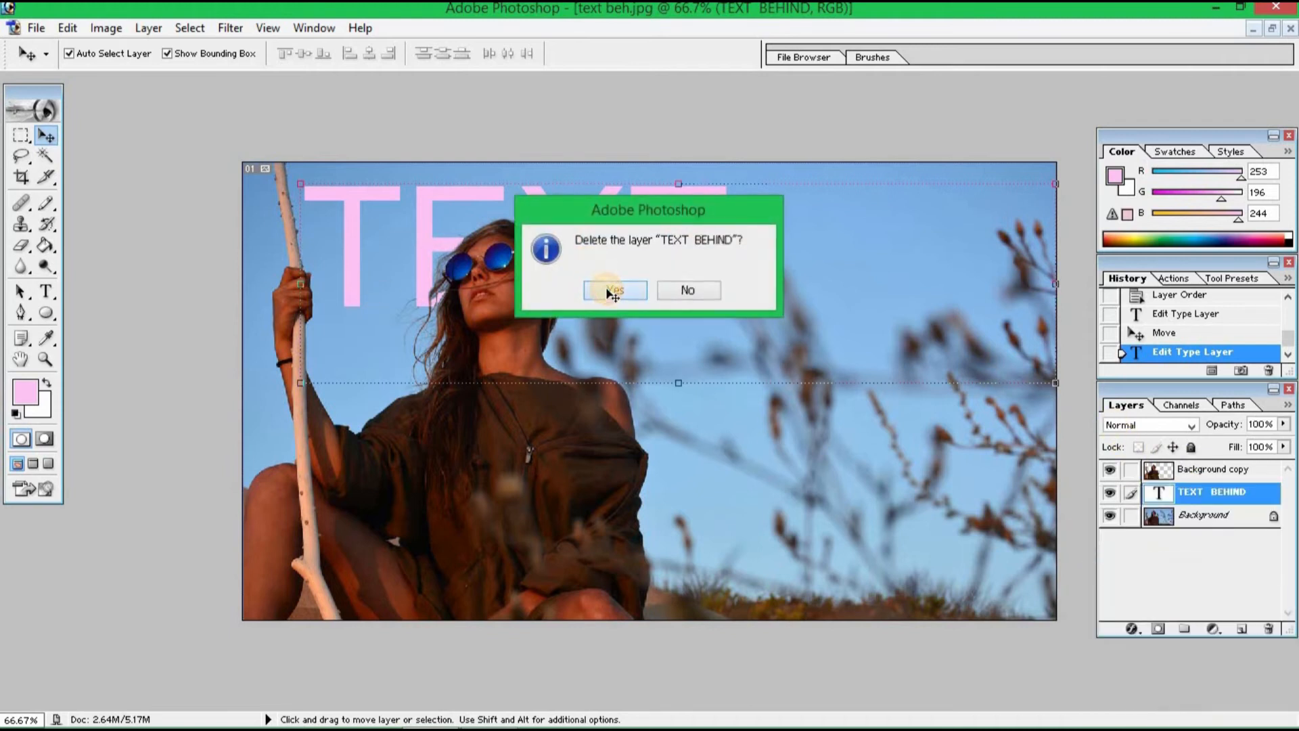
# Add the point text "TEXT" in Utsaah at 368.95 pt above the Background layer and position it behind the woman's head
pyautogui.click(46, 292)
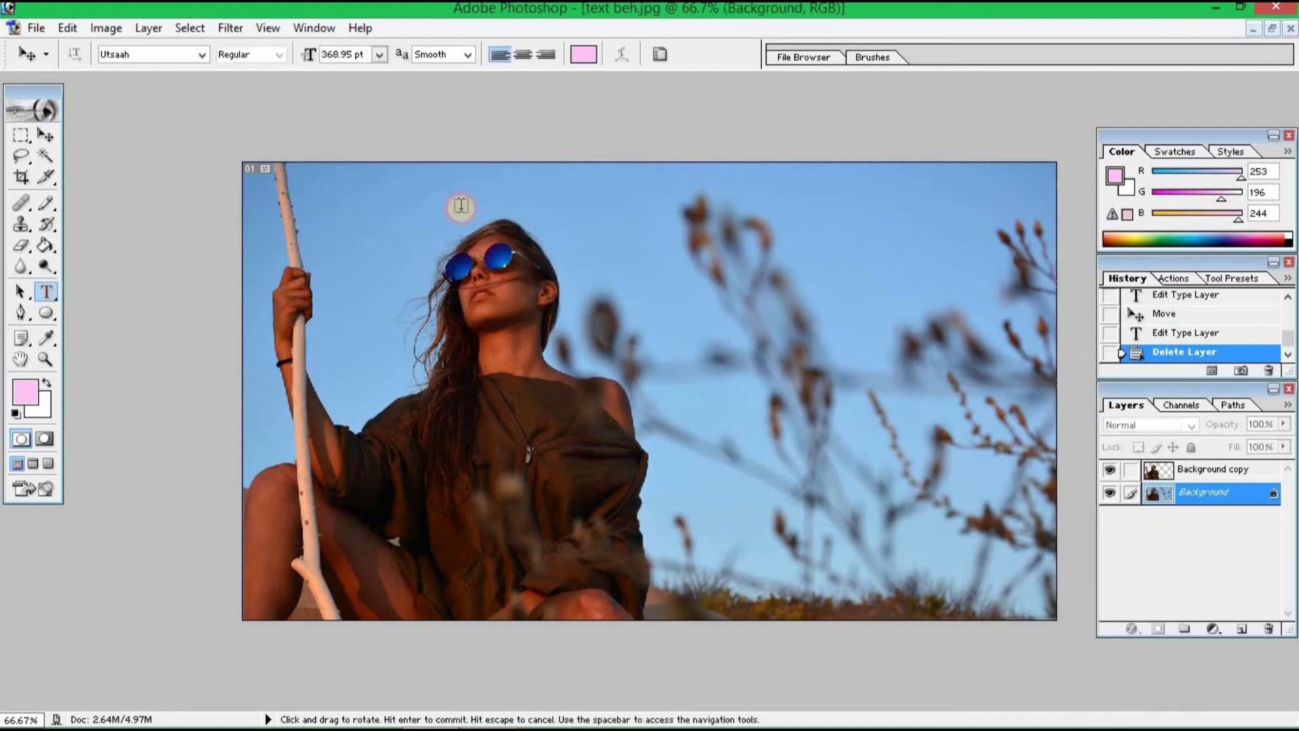
pyautogui.click(376, 228)
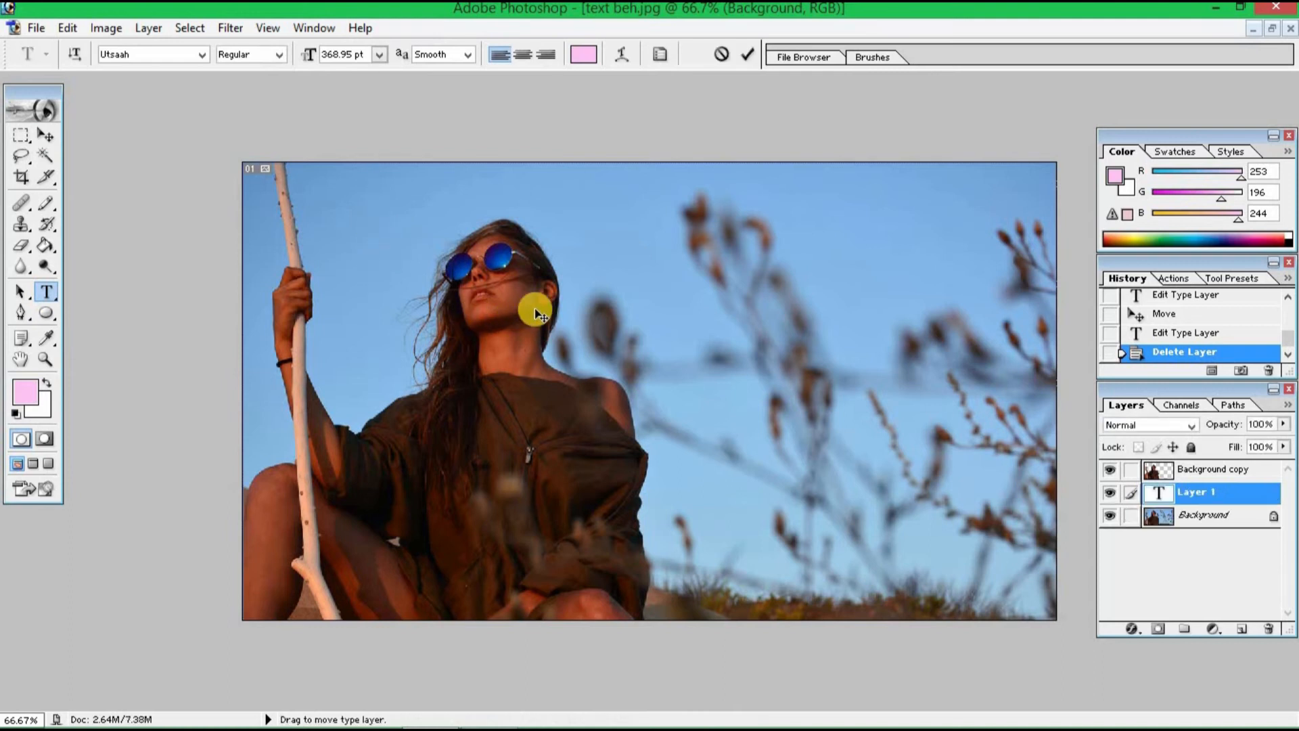
pyautogui.write('TEXT')
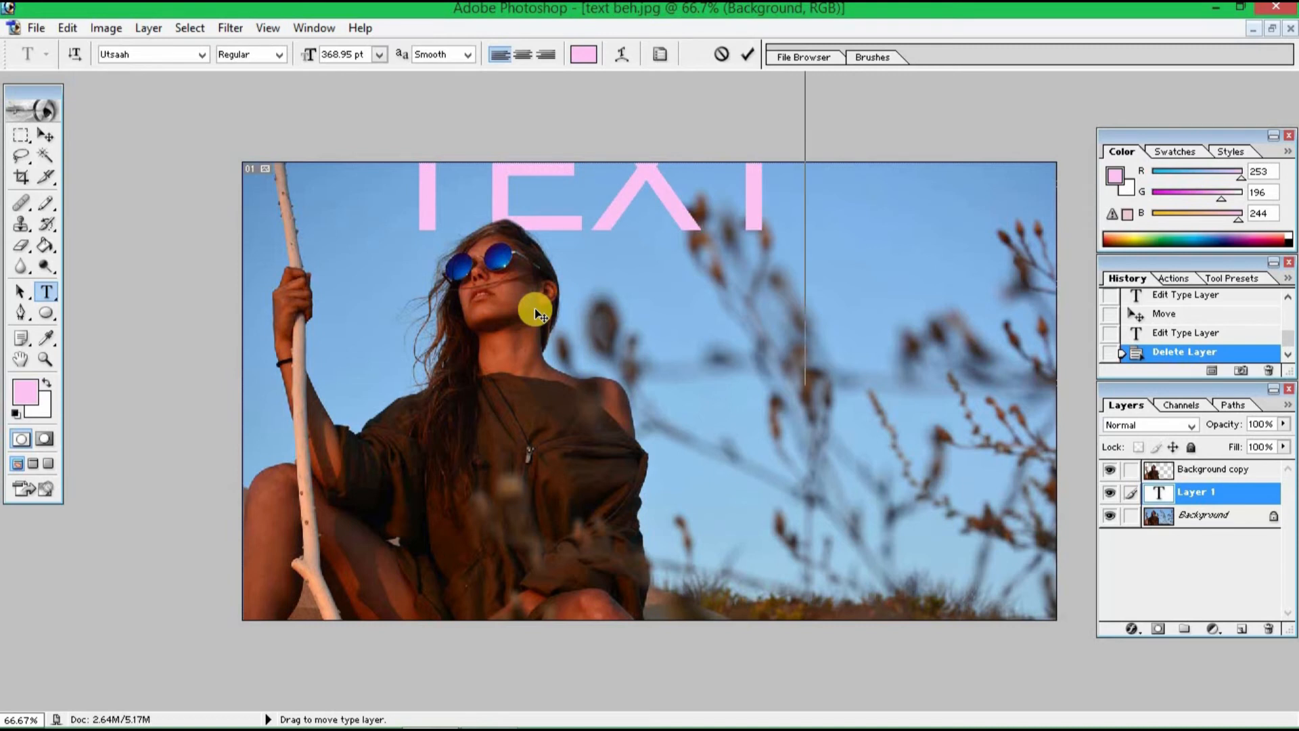
pyautogui.hotkey('ctrl', 'a')
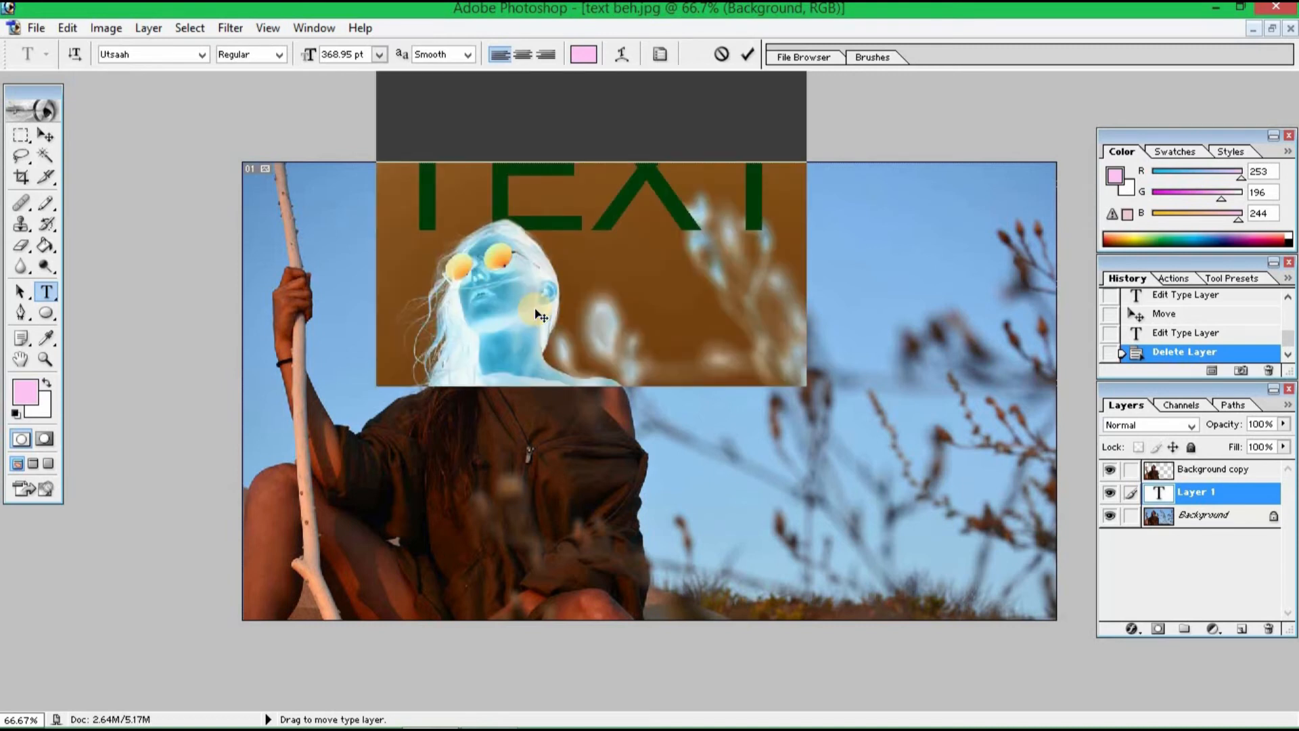
pyautogui.click(46, 135)
pyautogui.moveTo(610, 274); pyautogui.dragTo(606, 265)
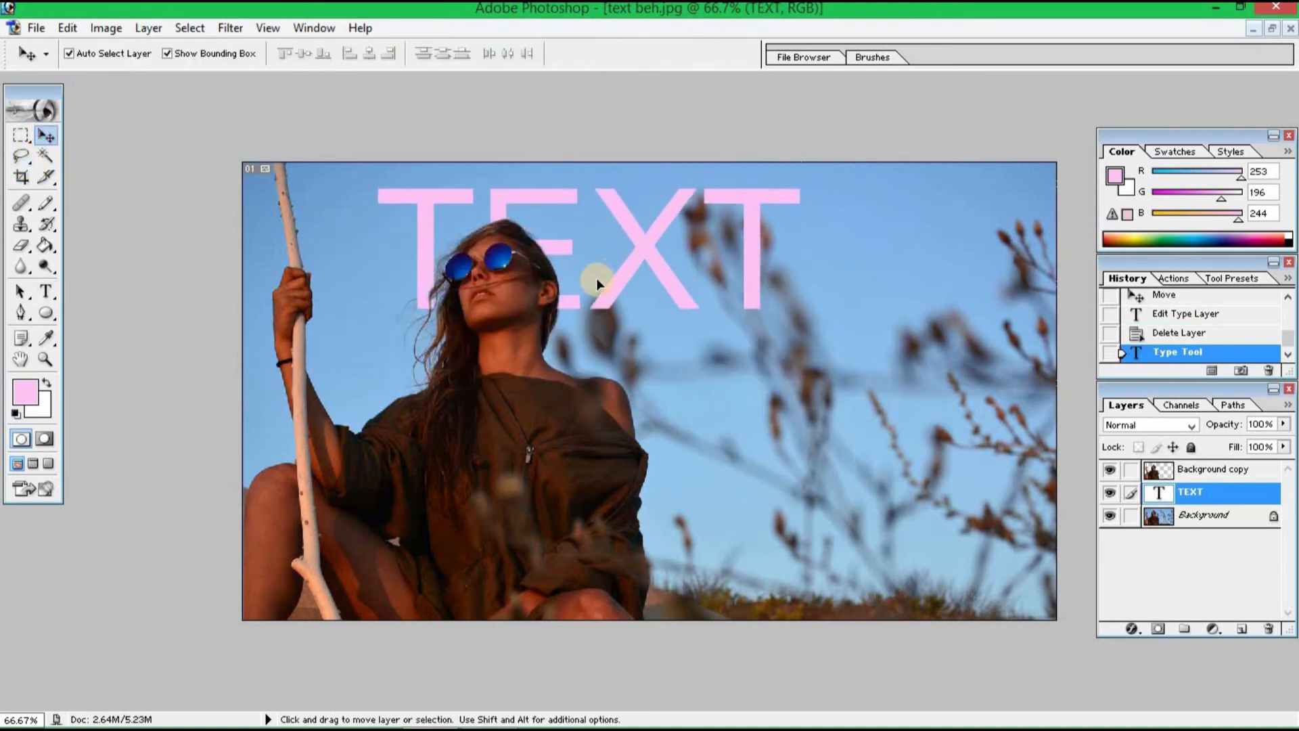
# Select the whole word "TEXT" for editing and change its font to the condensed Tw Cen MT typeface
pyautogui.press('t')
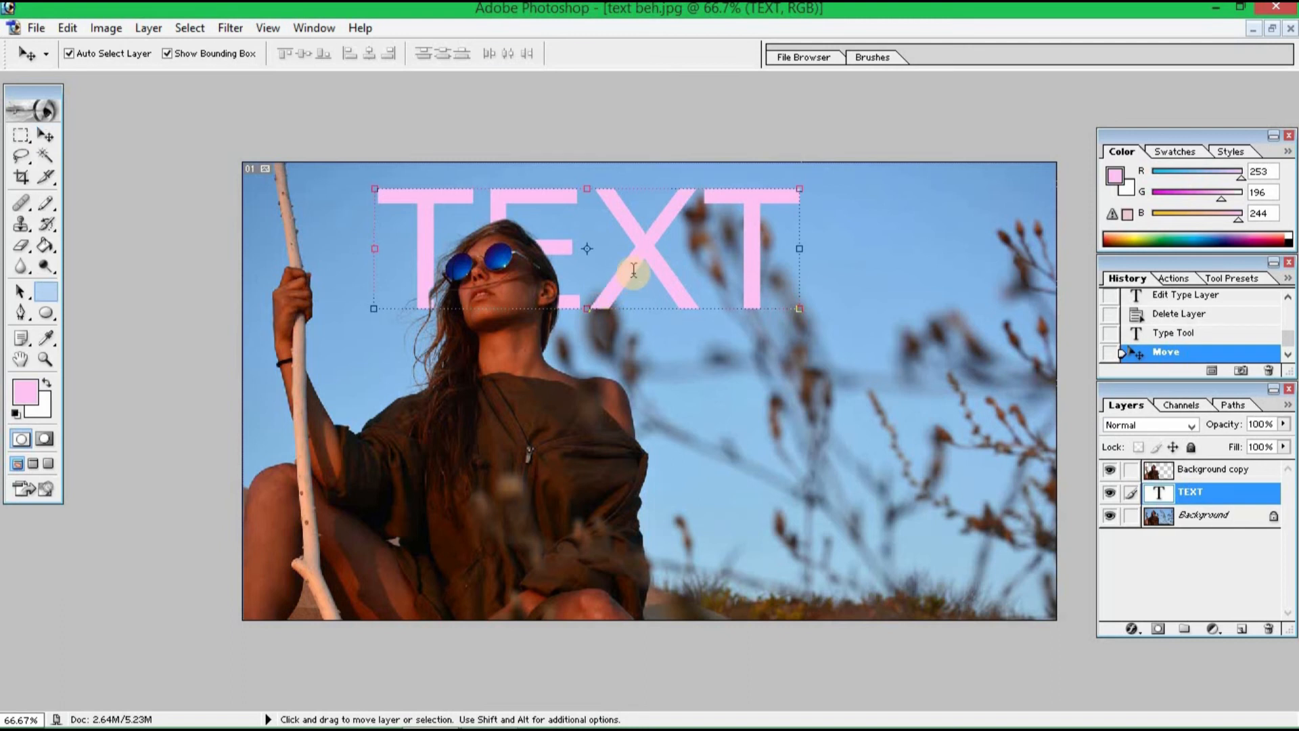
pyautogui.click(673, 253)
pyautogui.moveTo(778, 247); pyautogui.dragTo(380, 237)
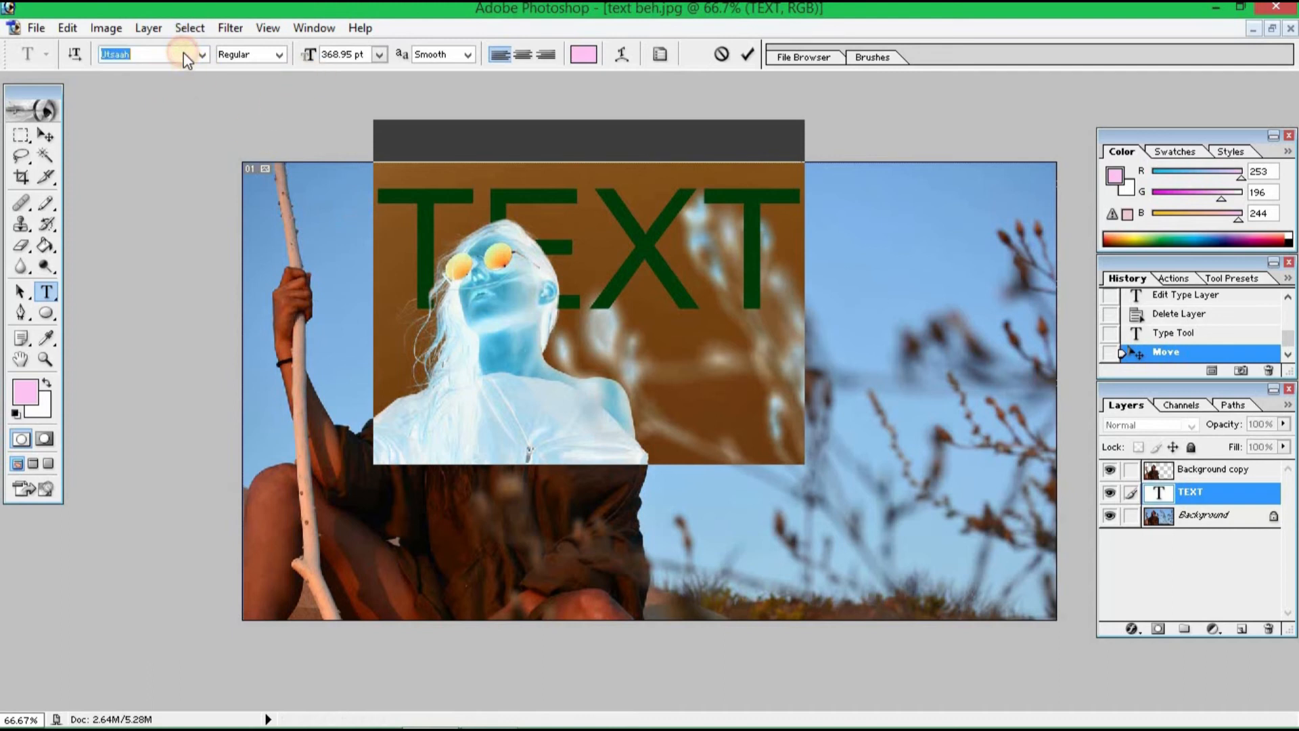
pyautogui.press('Up')
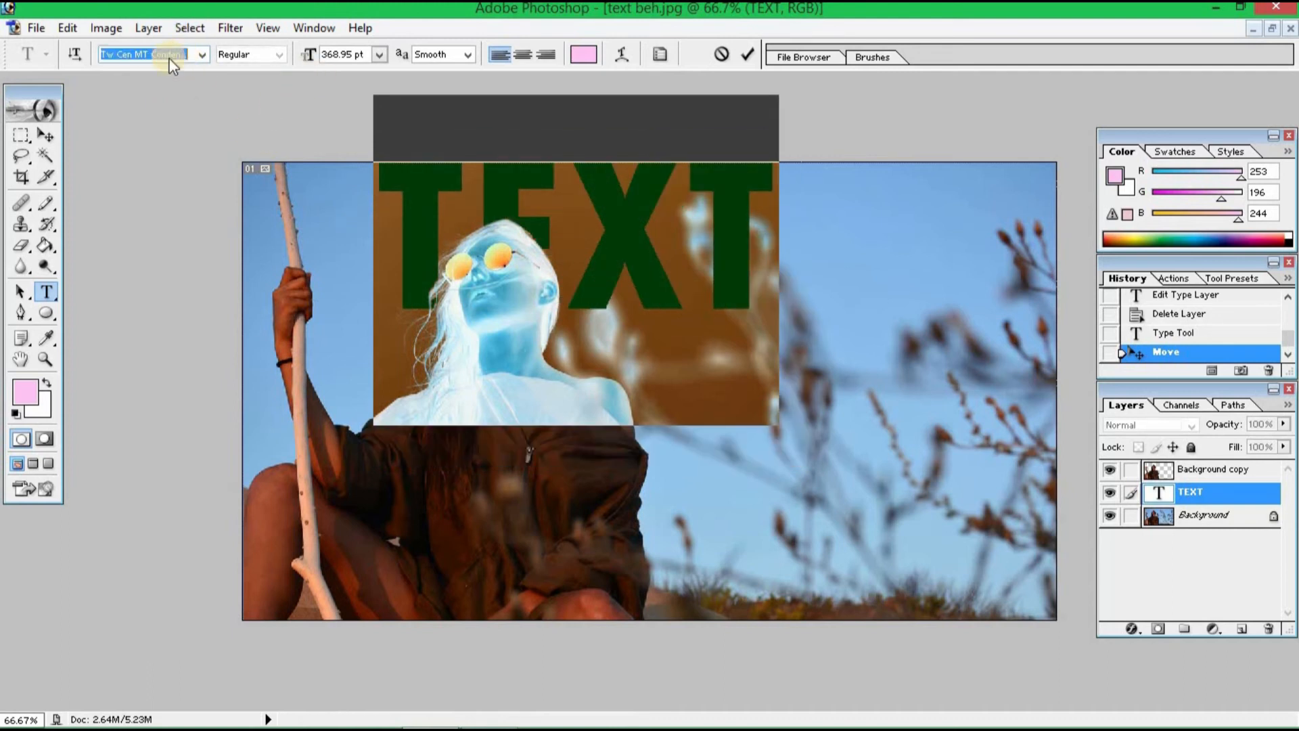
# Commit the font change and move the word "TEXT" rightward so only its first letter sits partly behind the woman's head
pyautogui.click(46, 134)
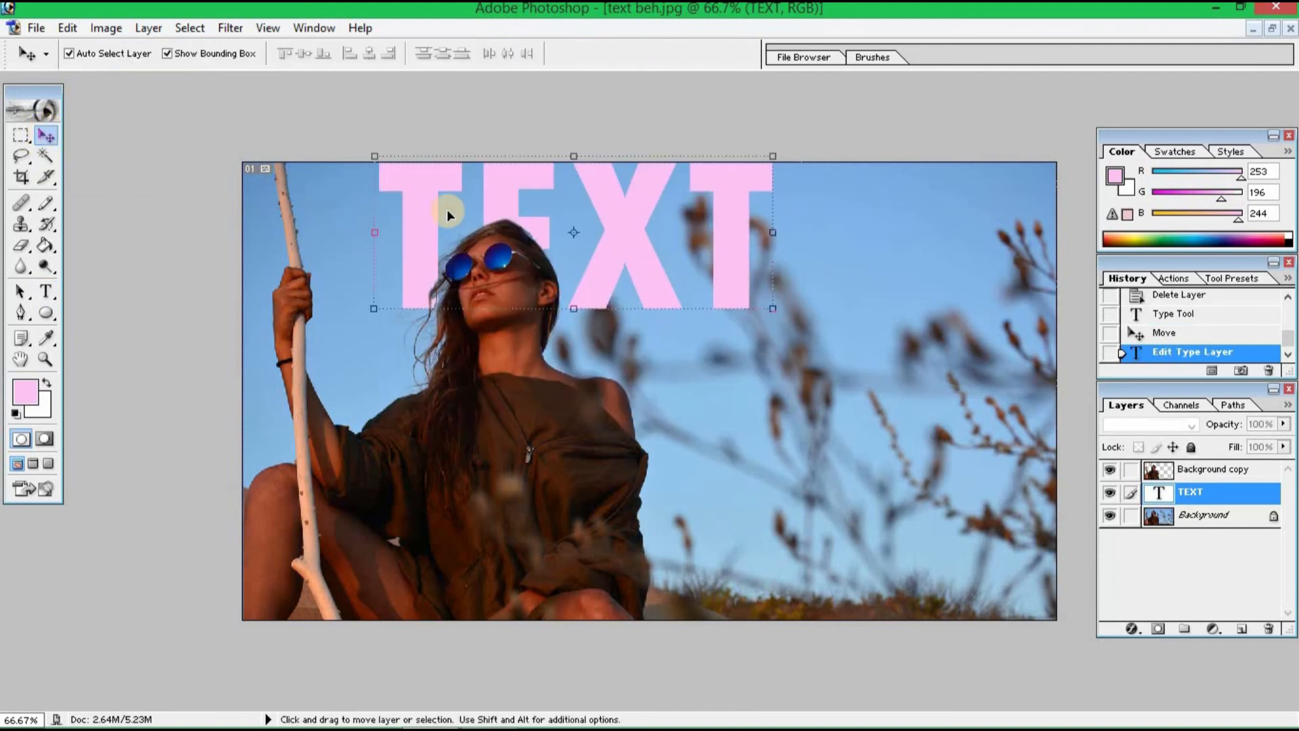
pyautogui.moveTo(633, 236); pyautogui.dragTo(733, 247)
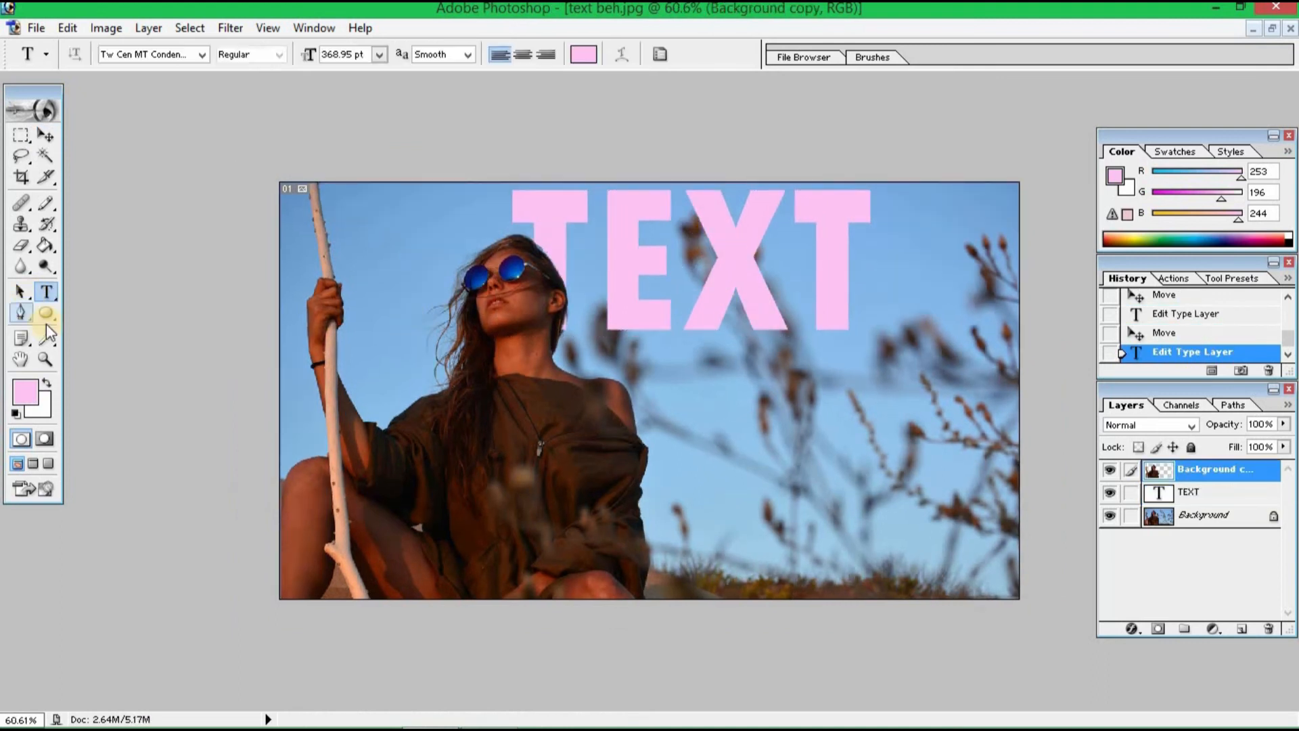
# Add a wide text box below "TEXT" reading "BEHIND" and place its layer directly beneath Background copy
pyautogui.moveTo(986, 530); pyautogui.dragTo(348, 342)
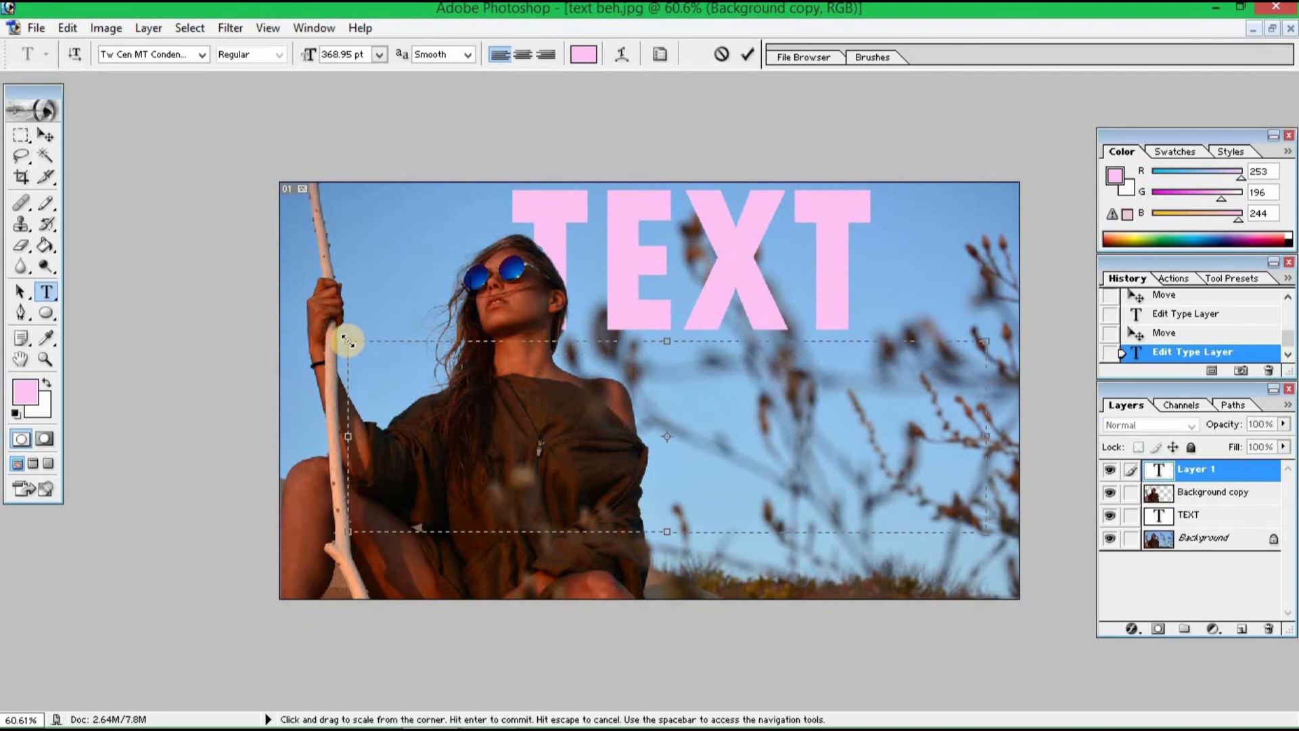
pyautogui.write('BEHIND')
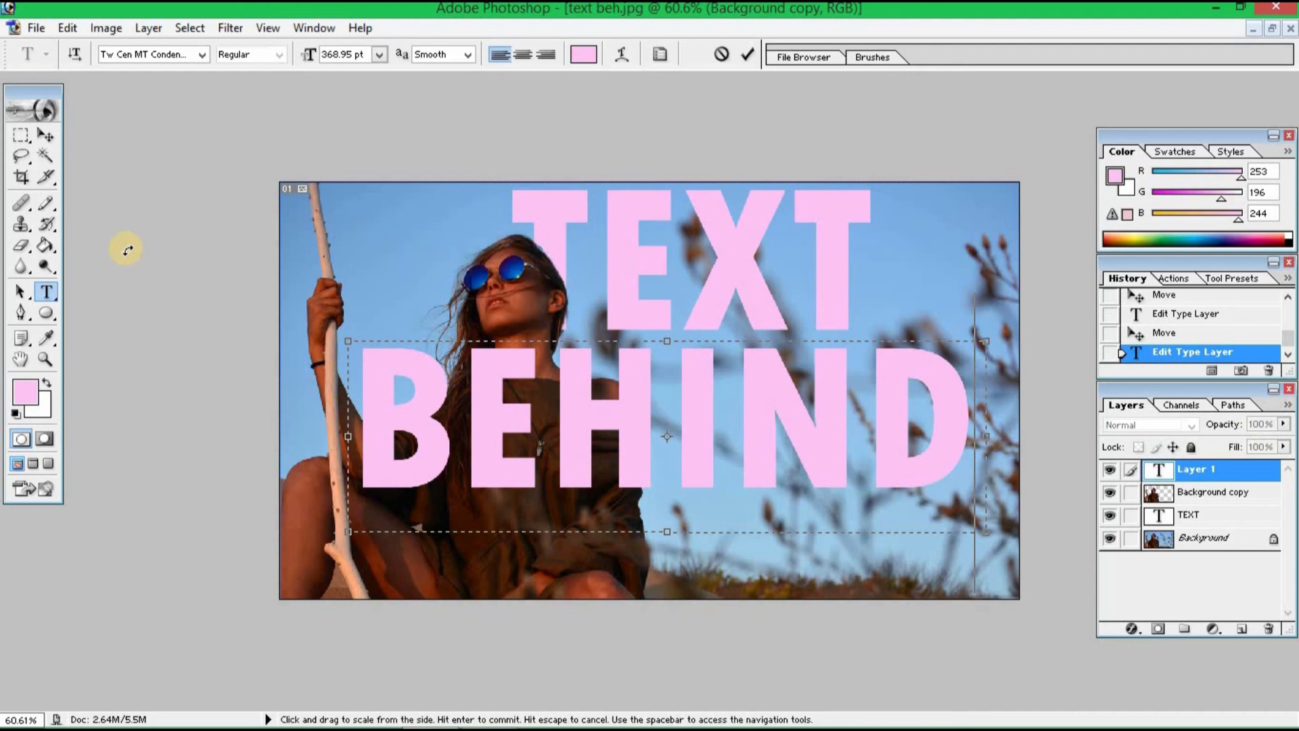
pyautogui.click(46, 134)
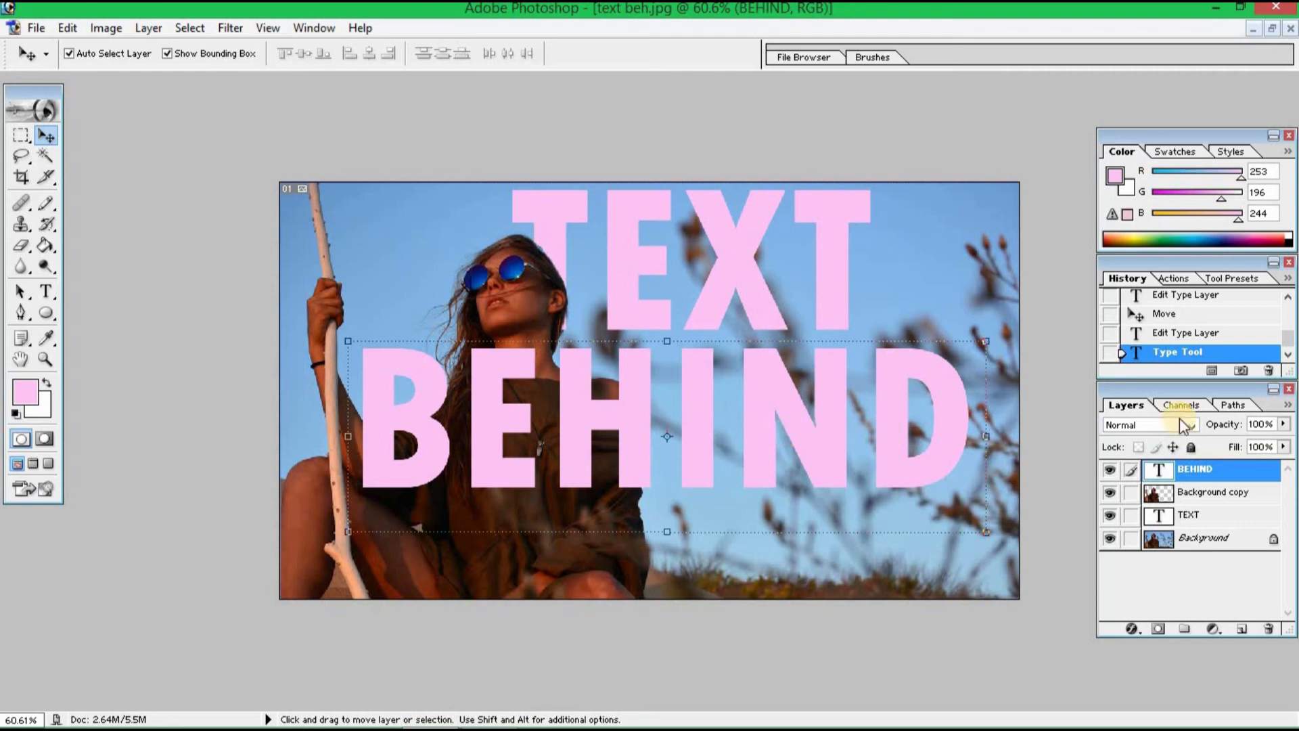
pyautogui.moveTo(1196, 474); pyautogui.dragTo(1210, 504)
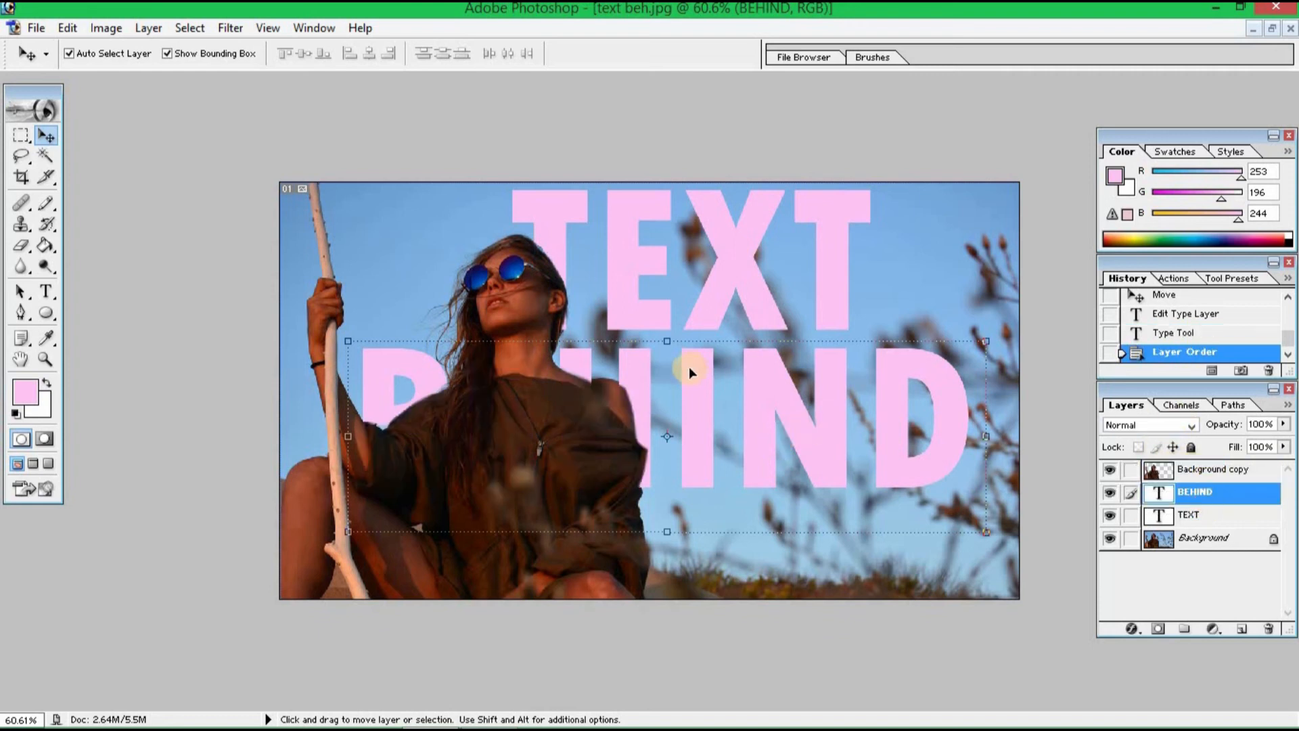
# Select the whole word "BEHIND", reduce its font size to about three quarters, and commit the edit
pyautogui.click(45, 291)
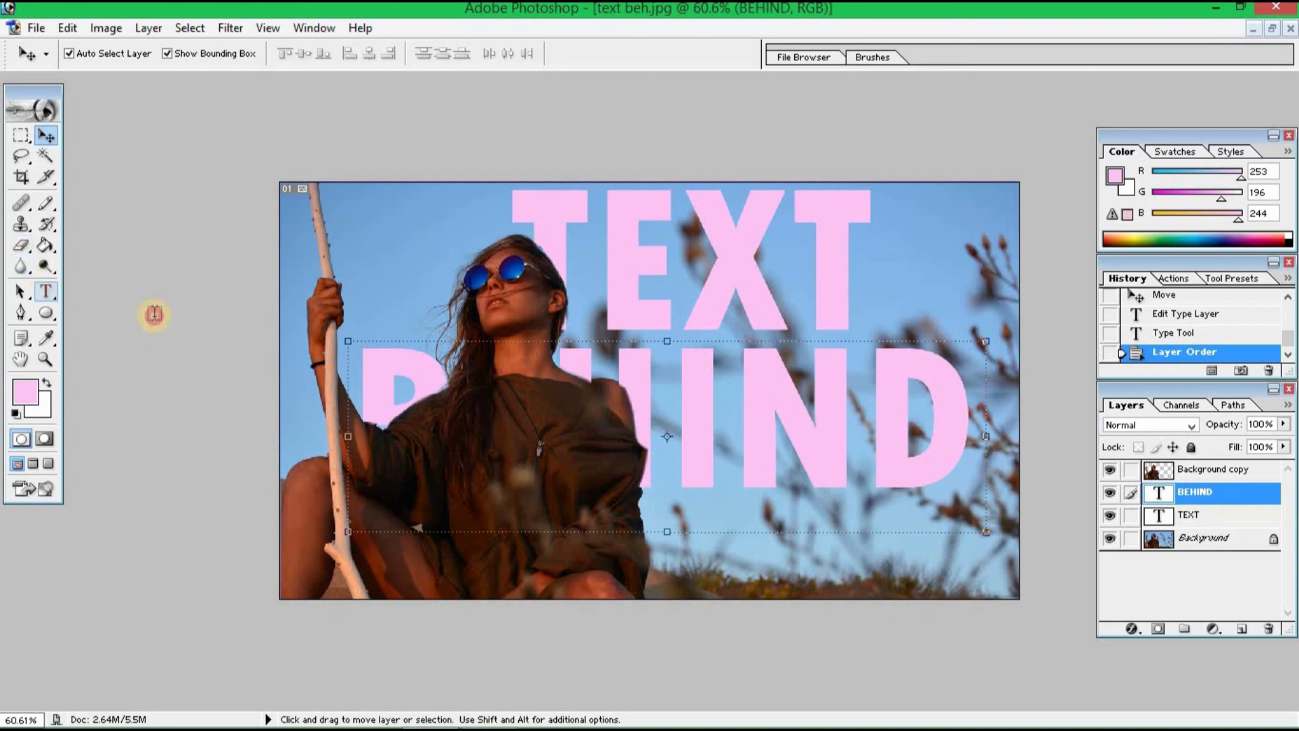
pyautogui.click(839, 414)
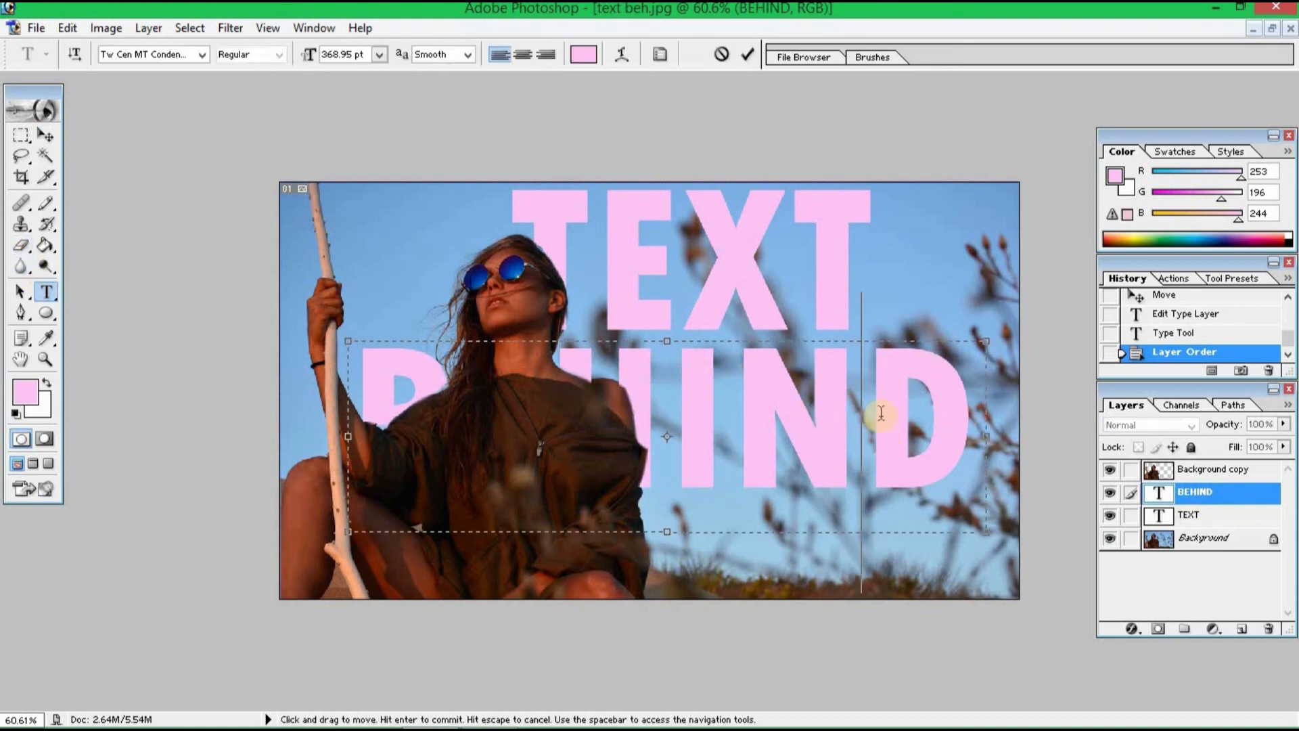
pyautogui.doubleClick(940, 412)
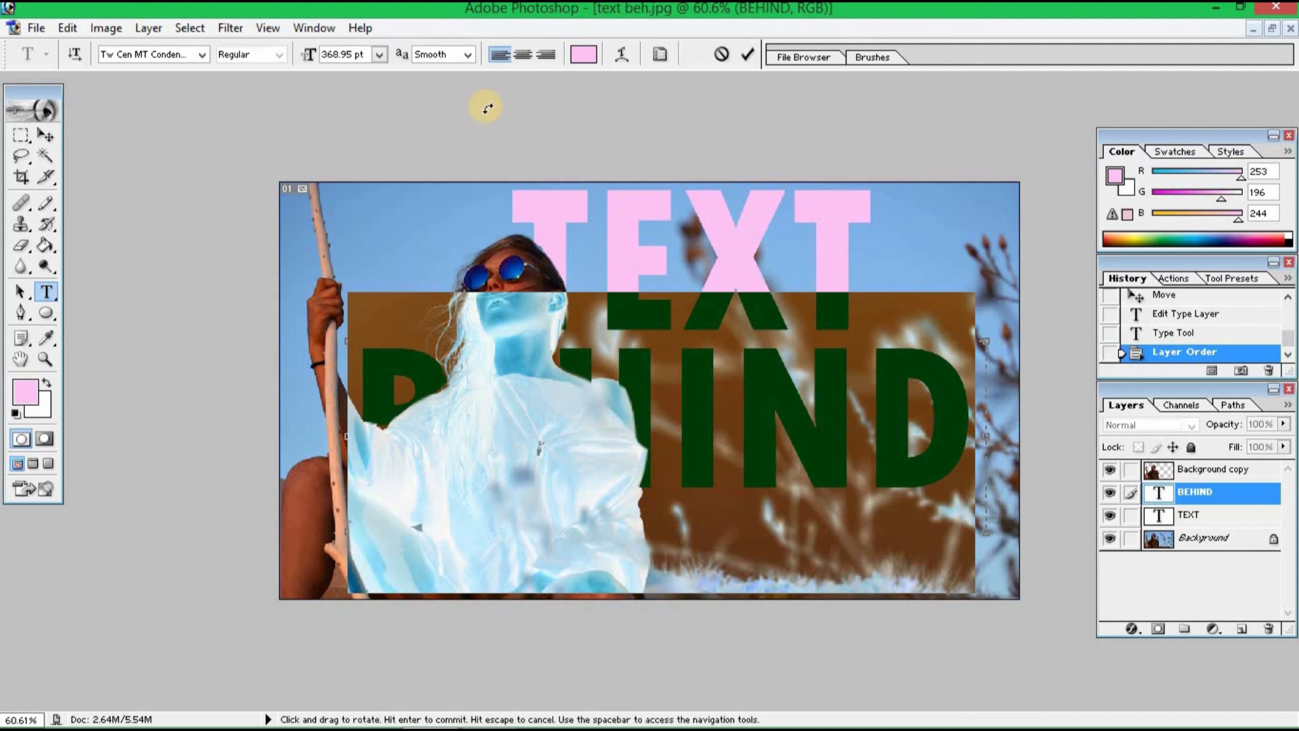
pyautogui.hotkey('ctrl', 'shift', ',')
pyautogui.hotkey('ctrl', 'shift', ',')
pyautogui.hotkey('ctrl', 'shift', ',')
pyautogui.hotkey('ctrl', 'shift', ',')
pyautogui.hotkey('ctrl', 'shift', ',')
pyautogui.hotkey('ctrl', 'shift', ',')
pyautogui.hotkey('ctrl', 'shift', ',')
pyautogui.hotkey('ctrl', 'shift', ',')
pyautogui.hotkey('ctrl', 'shift', ',')
pyautogui.hotkey('ctrl', 'shift', ',')
pyautogui.hotkey('ctrl', 'shift', ',')
pyautogui.hotkey('ctrl', 'shift', ',')
pyautogui.hotkey('ctrl', 'shift', ',')
pyautogui.hotkey('ctrl', 'shift', ',')
pyautogui.hotkey('ctrl', 'shift', ',')
pyautogui.hotkey('ctrl', 'shift', ',')
pyautogui.hotkey('ctrl', 'shift', ',')
pyautogui.hotkey('ctrl', 'shift', ',')
pyautogui.hotkey('ctrl', 'shift', ',')
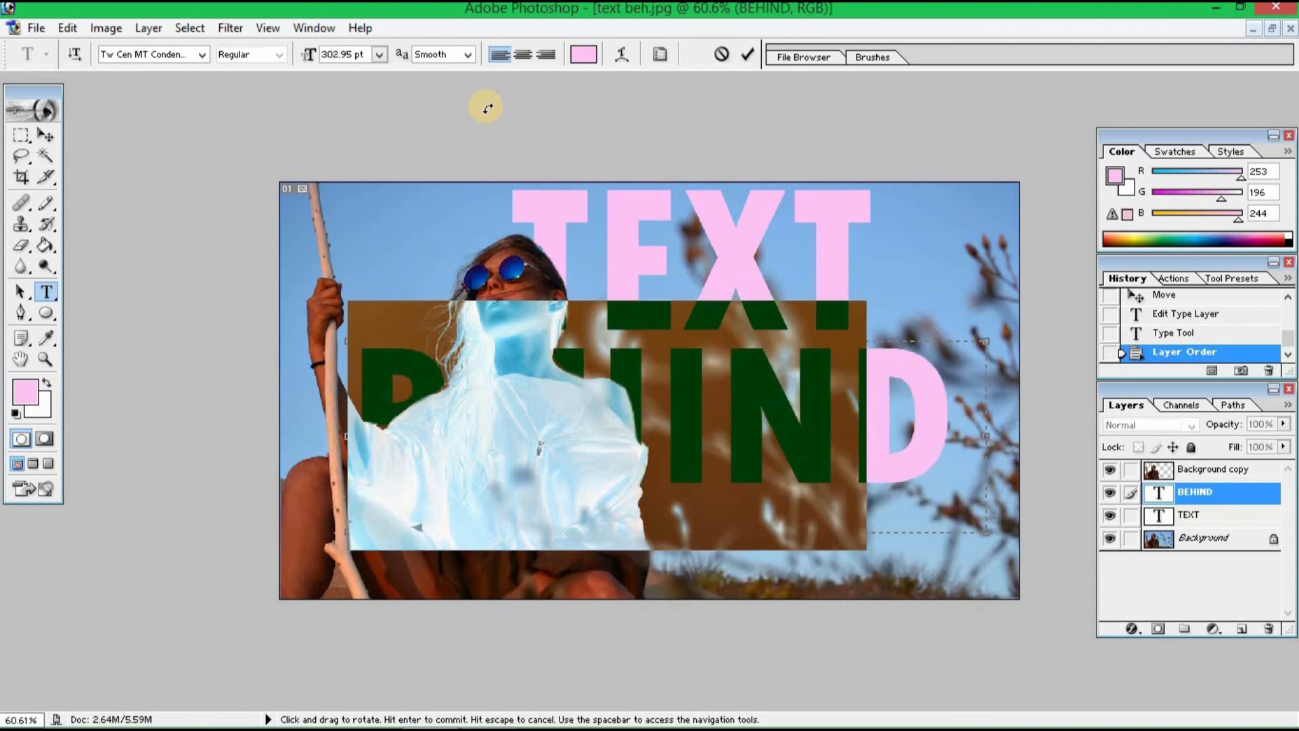
pyautogui.hotkey('ctrl', 'Return')
# Move the word "BEHIND" under "TEXT" so its first letter is partly hidden by the woman's shoulder and its last reaches the image edge
pyautogui.press('v')
pyautogui.moveTo(855, 395)
pyautogui.mouseDown()
pyautogui.moveTo(884, 381)
pyautogui.moveTo(855, 404)
pyautogui.mouseUp()
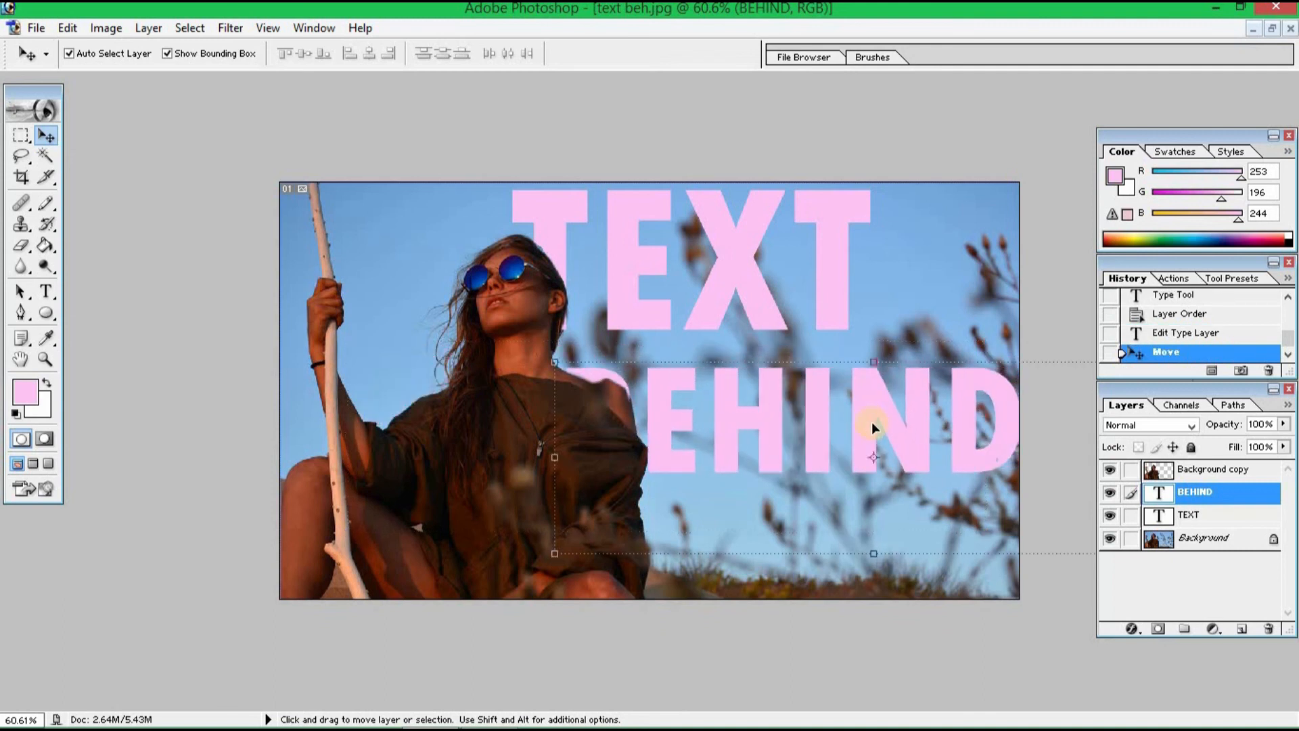
pyautogui.doubleClick(871, 426)
pyautogui.click(39, 134)
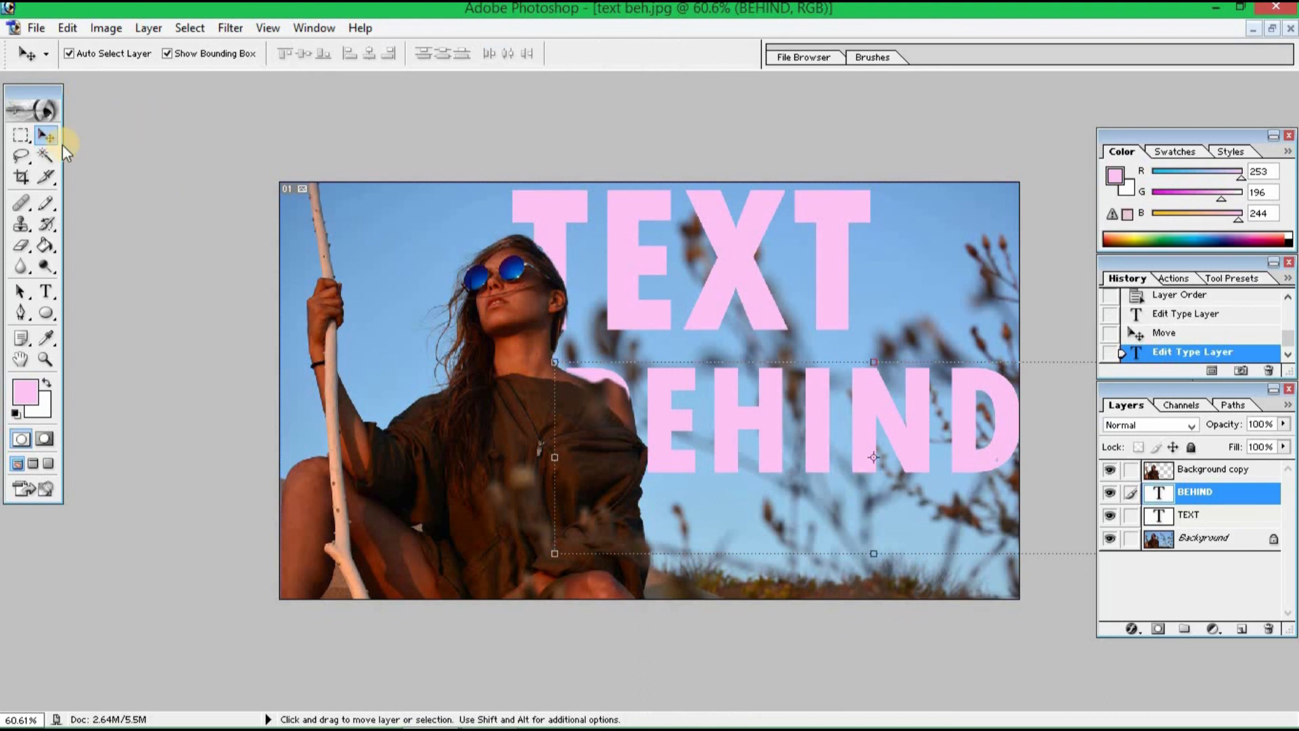
# Scale "BEHIND" to about 87.3% width and 77.6% height, reposition it beside the woman's shoulder within the image, and apply the transform
pyautogui.moveTo(555, 362); pyautogui.dragTo(603, 383)
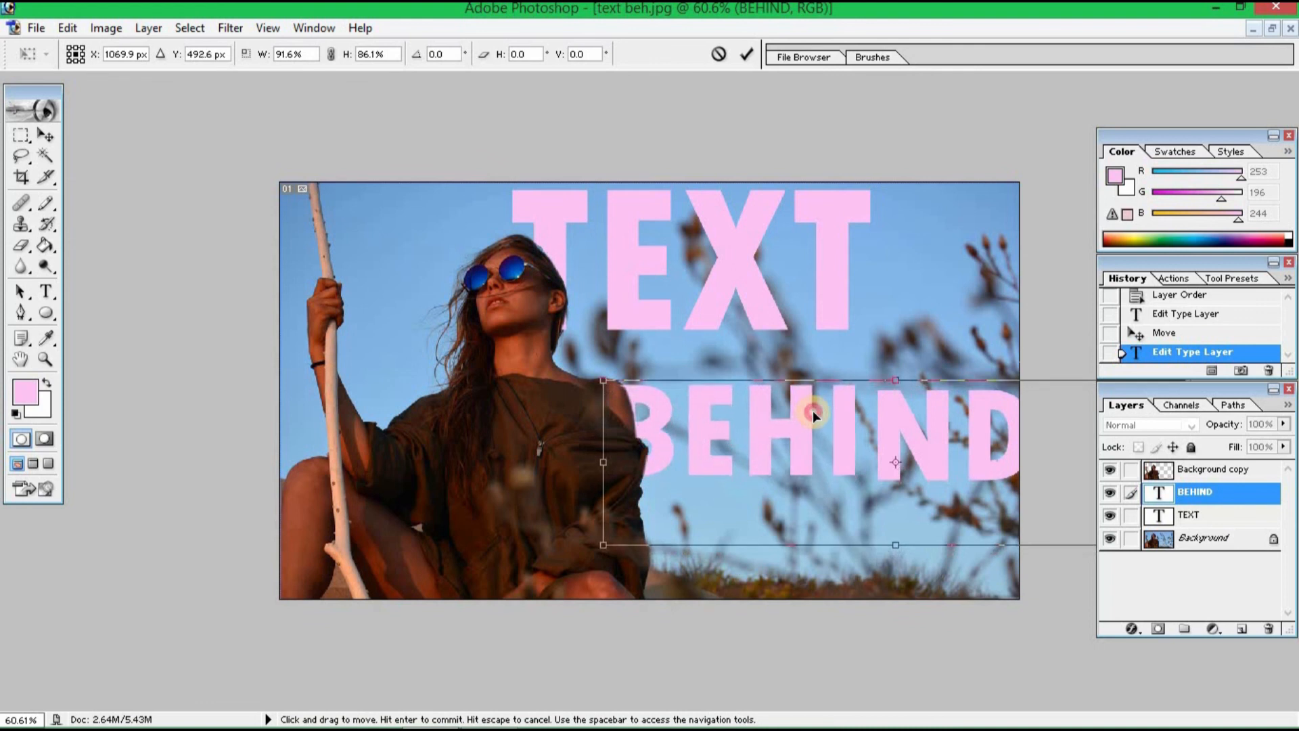
pyautogui.moveTo(813, 411); pyautogui.dragTo(807, 401)
pyautogui.moveTo(599, 375); pyautogui.dragTo(628, 393)
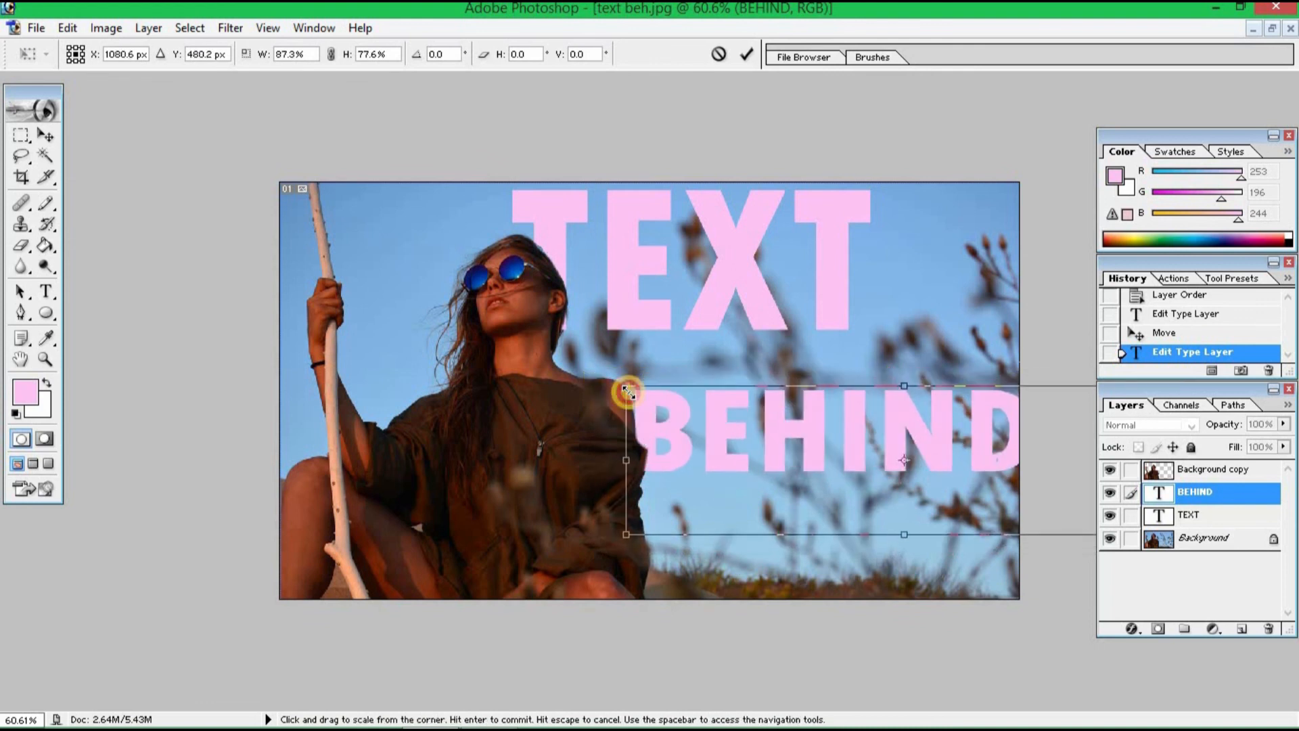
pyautogui.moveTo(754, 426); pyautogui.dragTo(737, 410)
pyautogui.press('Return')
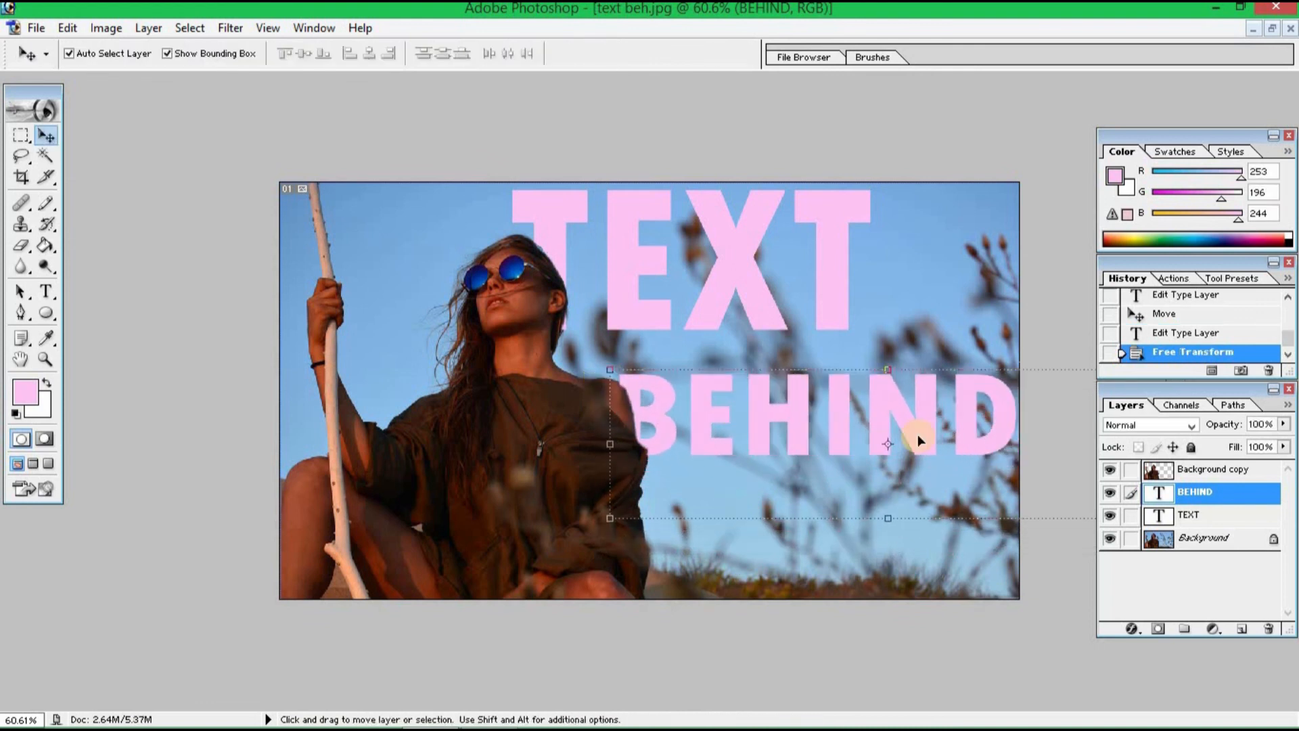